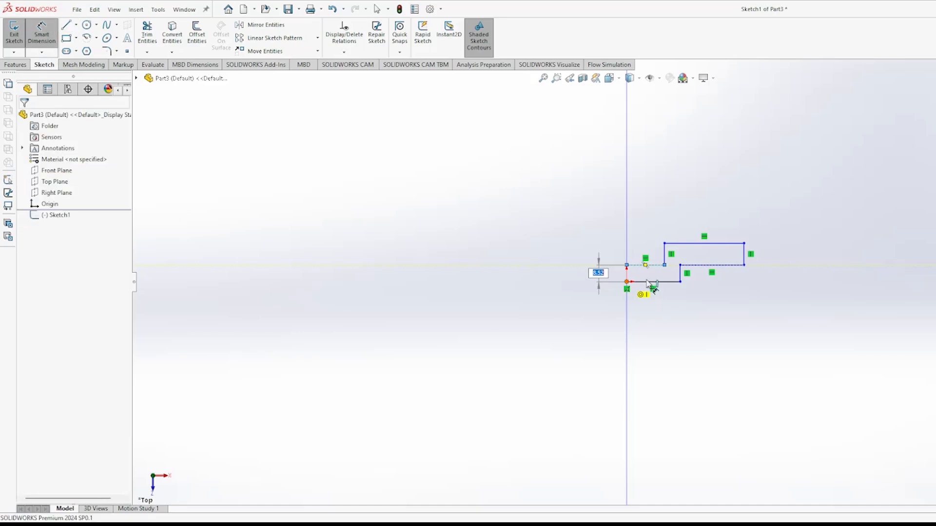
Step: Dimension the vertical left and right end edges of the stepped profile at 2.5 mm each
click(627, 273)
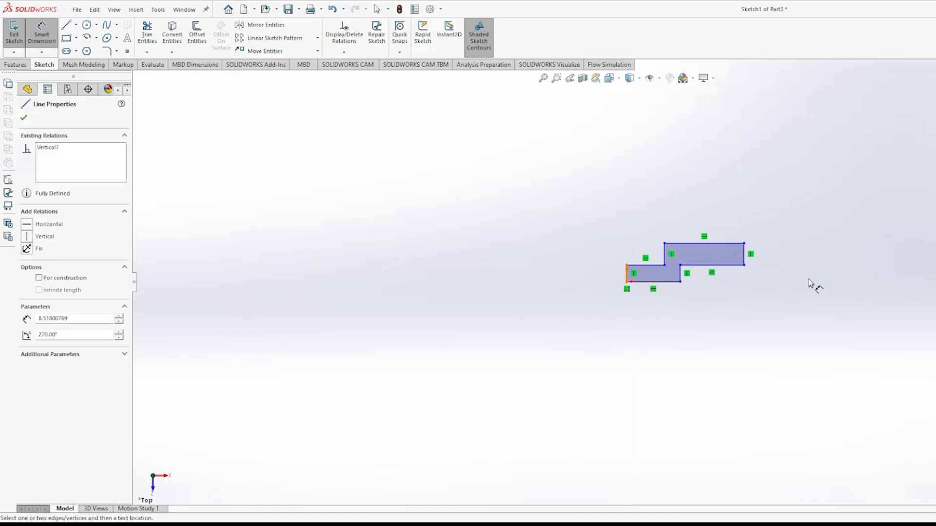
click(241, 279)
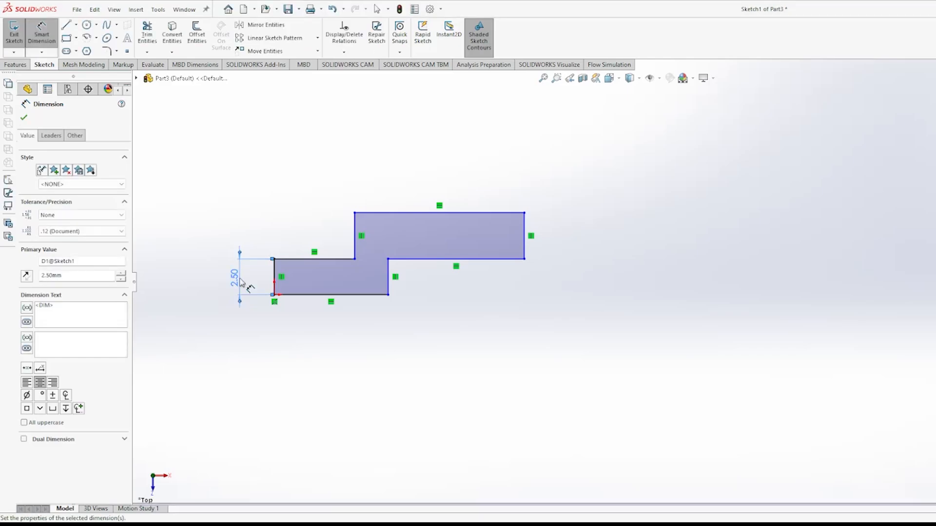
click(525, 238)
click(558, 238)
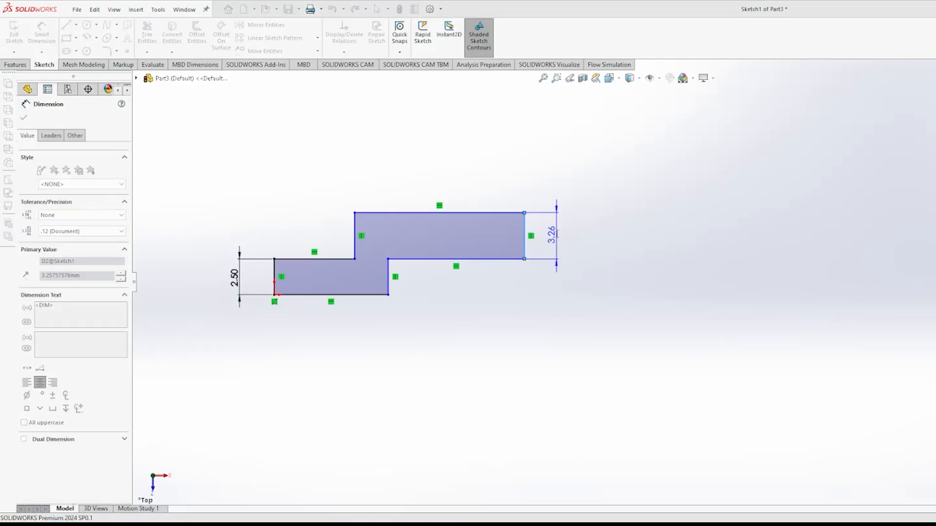
text(2.5)
key(Return)
Step: Dimension the right-hand vertical step edge between the lower and upper sections at 2.5 mm
click(393, 269)
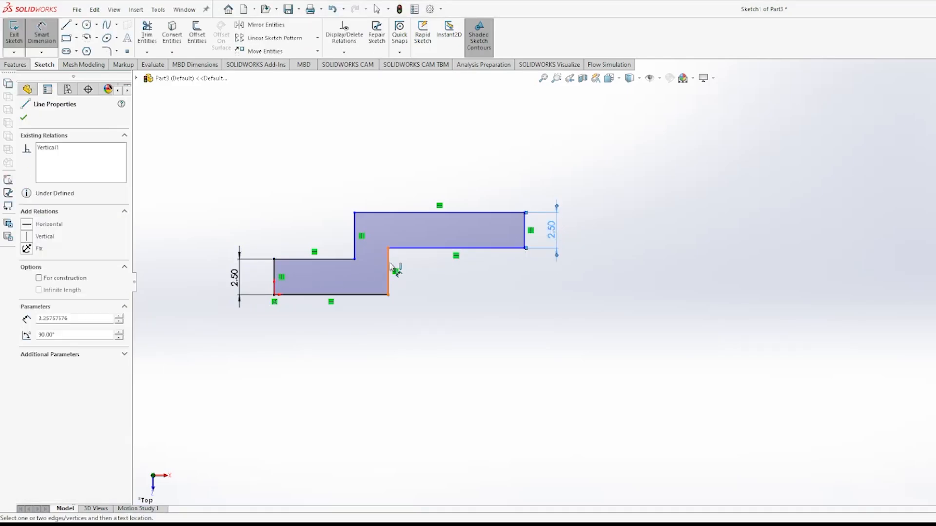
click(441, 281)
text(2.5)
key(Return)
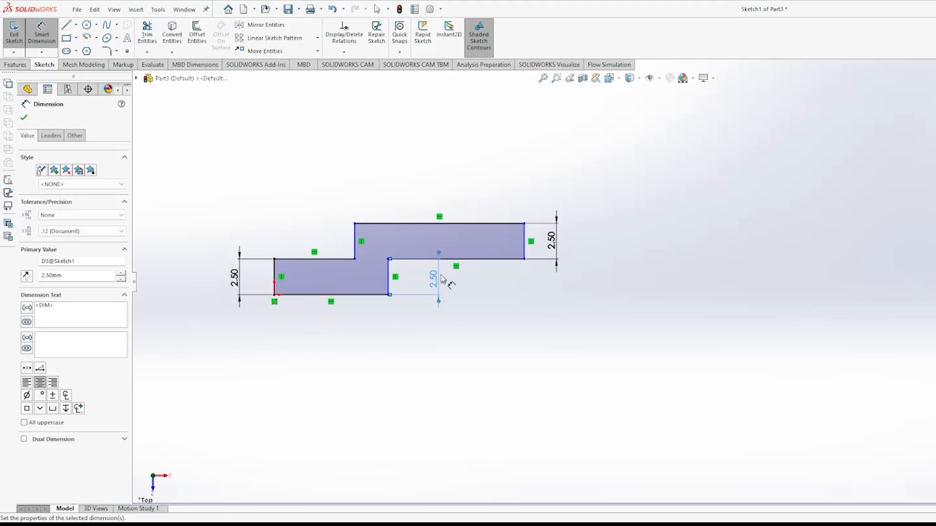
click(354, 234)
key(Escape)
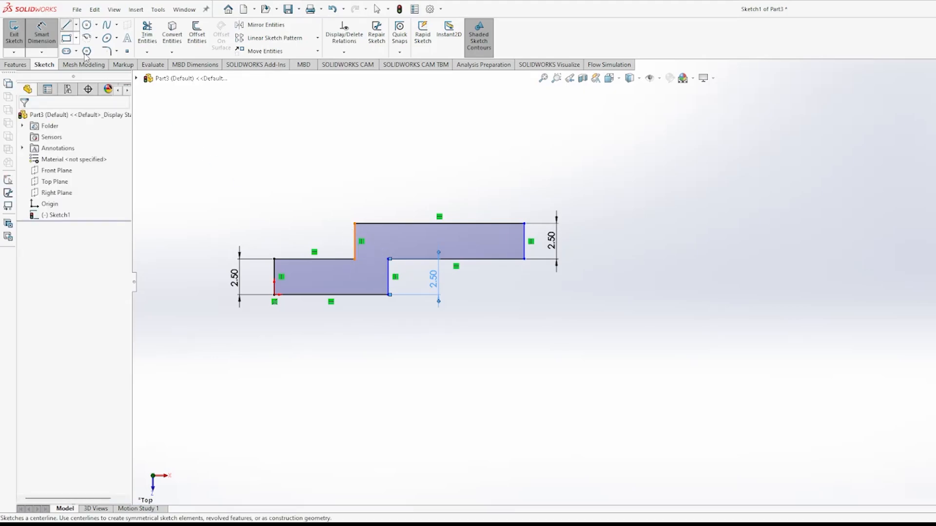
Step: Draw one vertical centerline across the lower section near its left end and another across the upper section near its right end
click(66, 24)
click(308, 260)
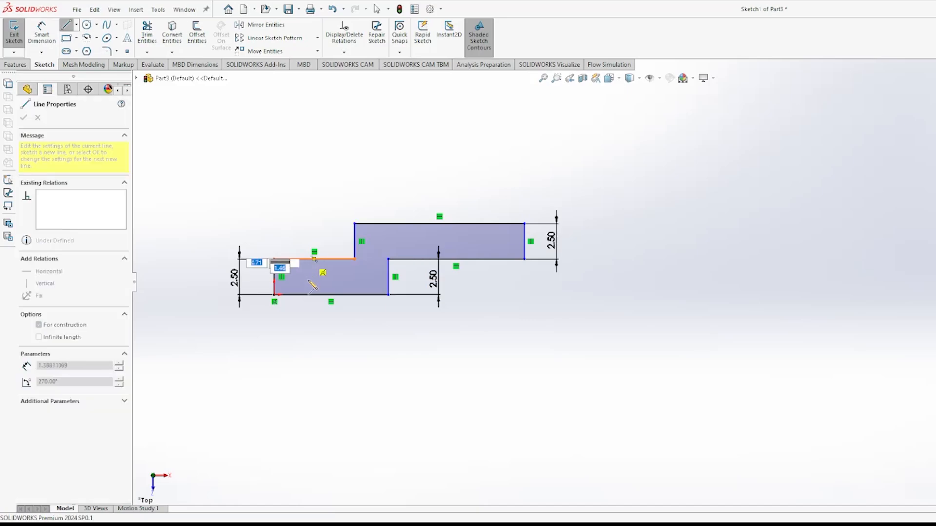
click(308, 295)
key(Escape)
key(l)
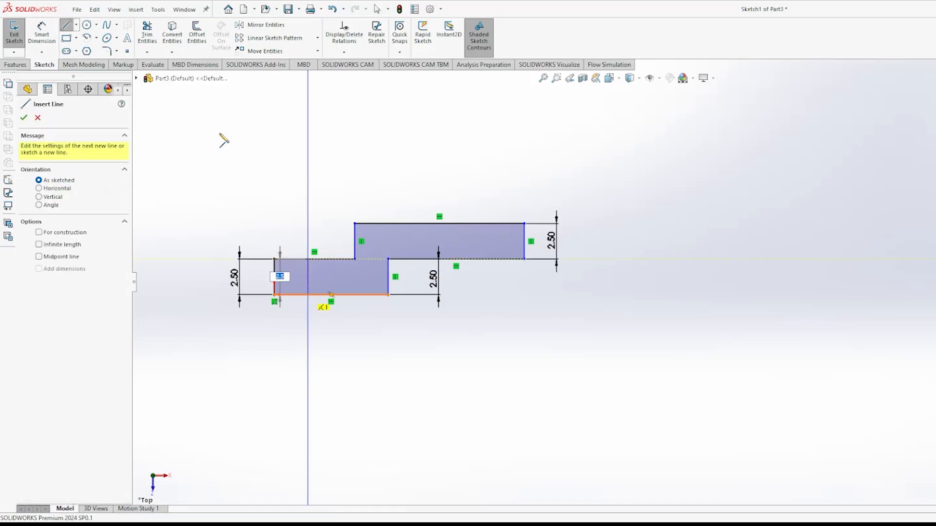
click(483, 224)
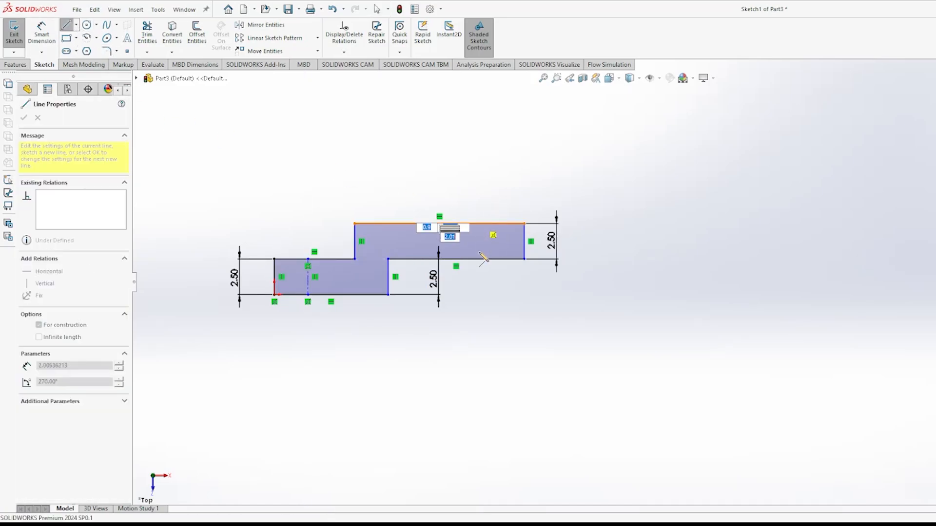
click(479, 260)
key(Escape)
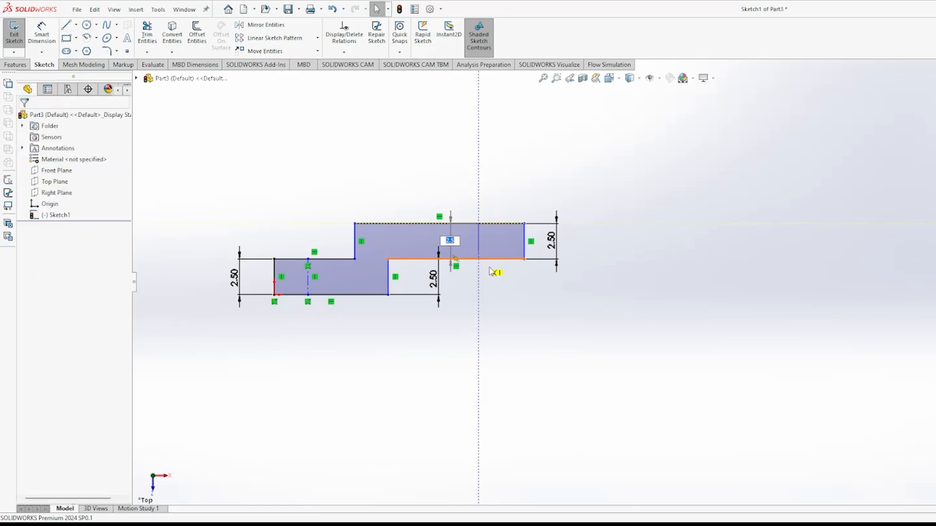
Step: Draw a diagonal centerline from the upper section's top-left corner to the lower section's bottom-right corner
click(67, 24)
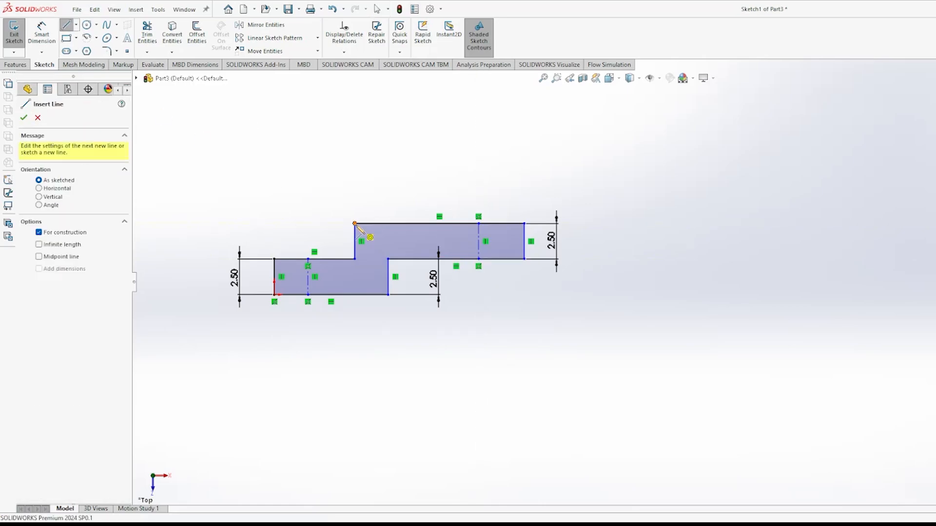
click(354, 224)
click(388, 294)
key(Escape)
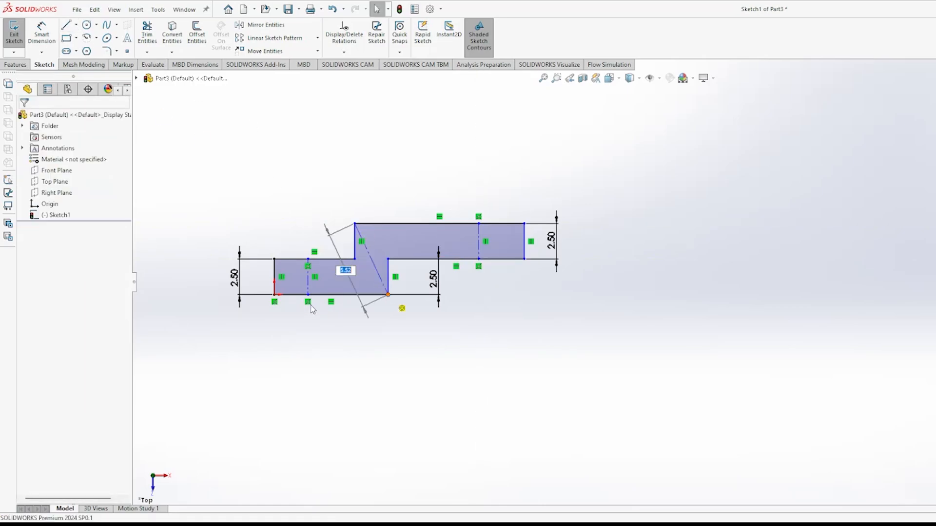
Step: Try to dimension the horizontal distance between the two vertical centerlines as 45 mm
click(42, 35)
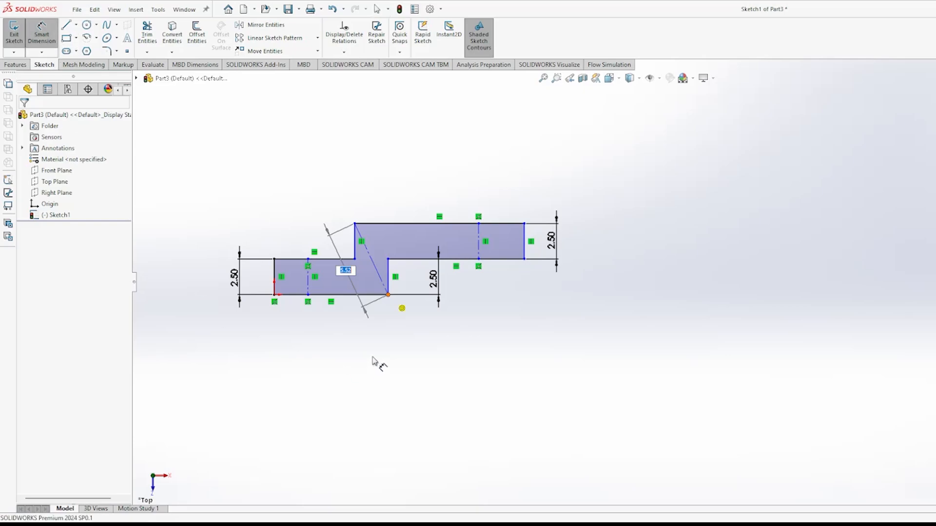
click(346, 298)
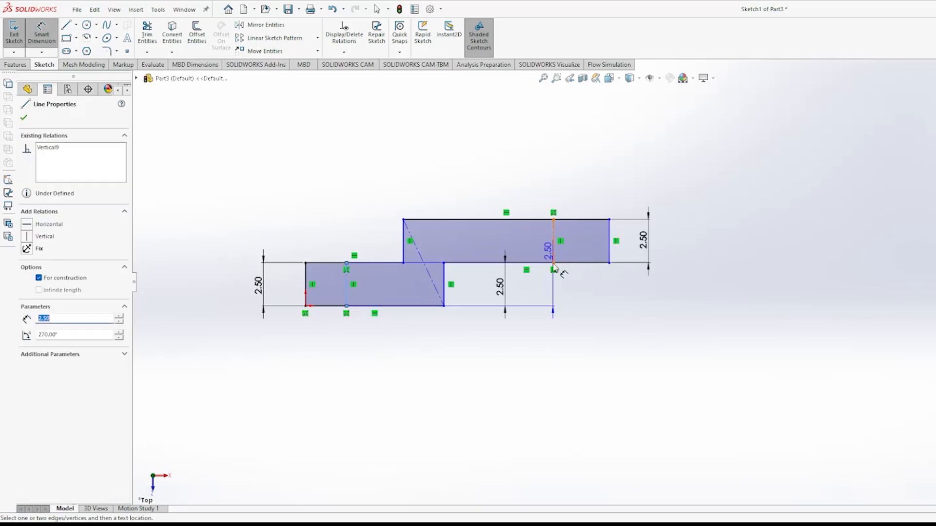
click(554, 267)
click(461, 364)
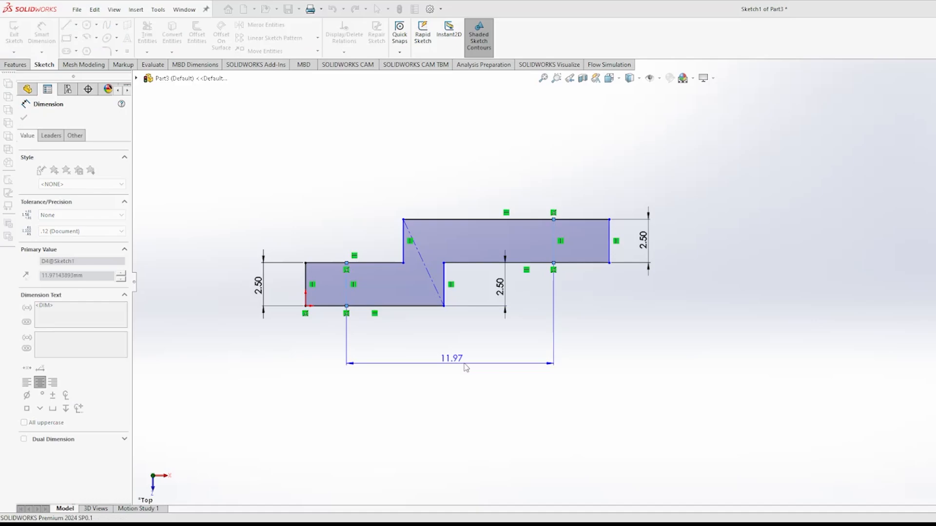
text(45)
key(Return)
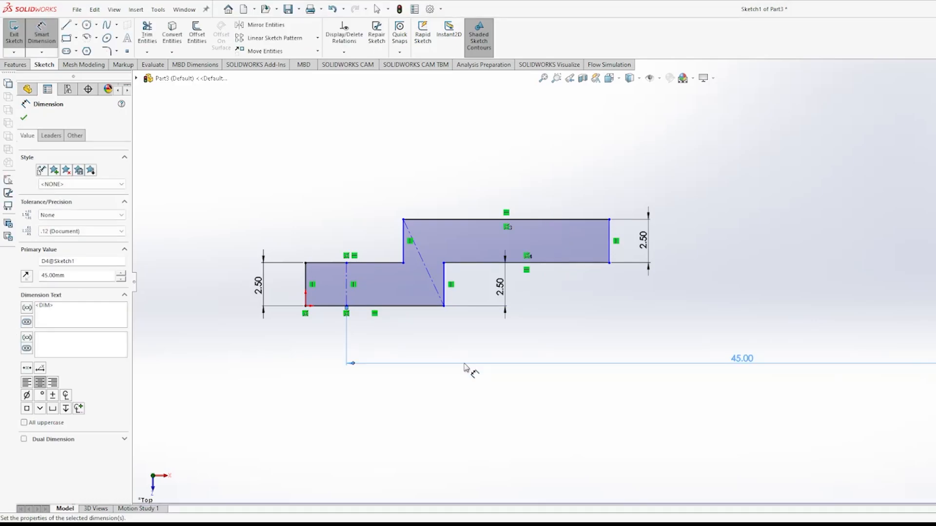
key(Escape)
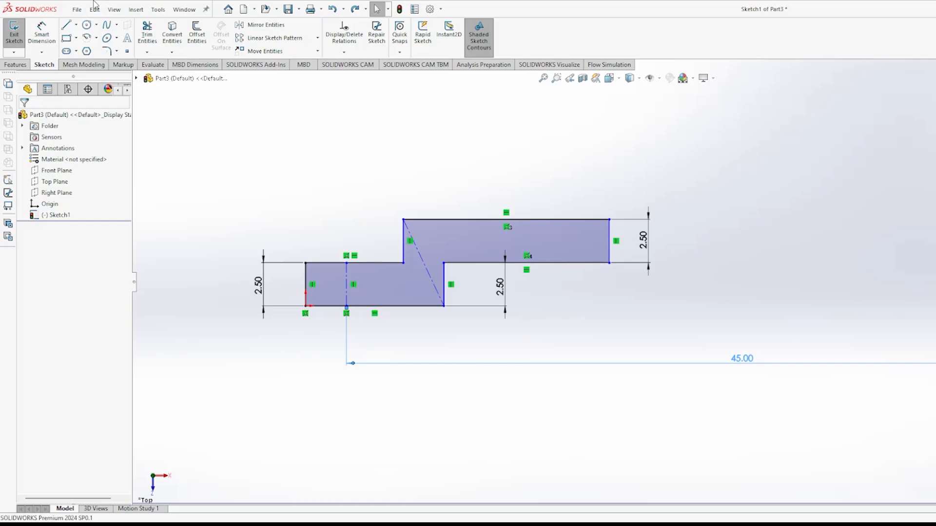
Step: Dimension the distance from the profile's left end to the first vertical centerline, trying a value of 8 mm
click(41, 34)
click(346, 277)
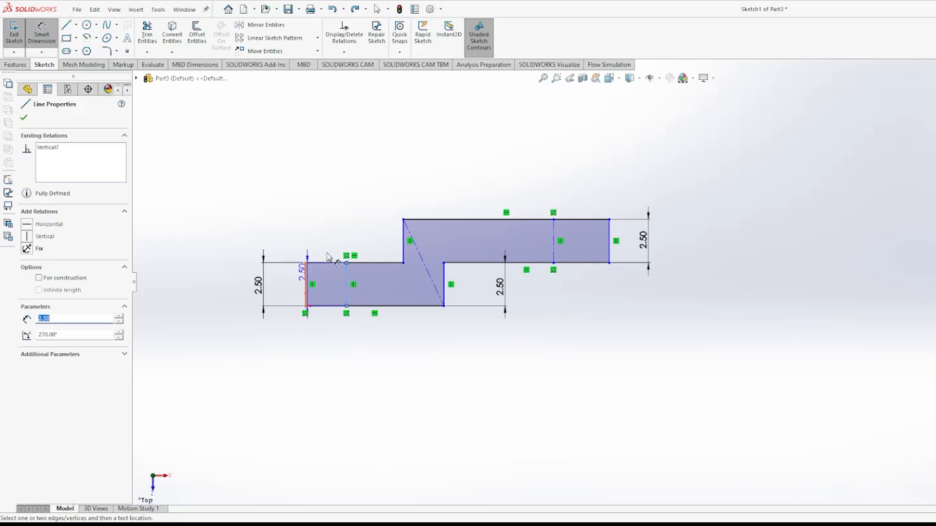
click(307, 268)
click(320, 239)
text(8)
key(Return)
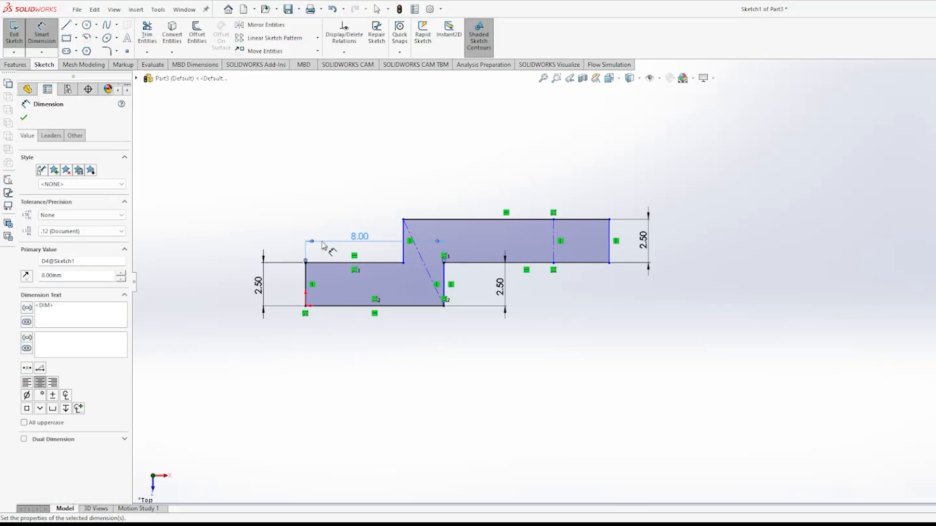
key(Escape)
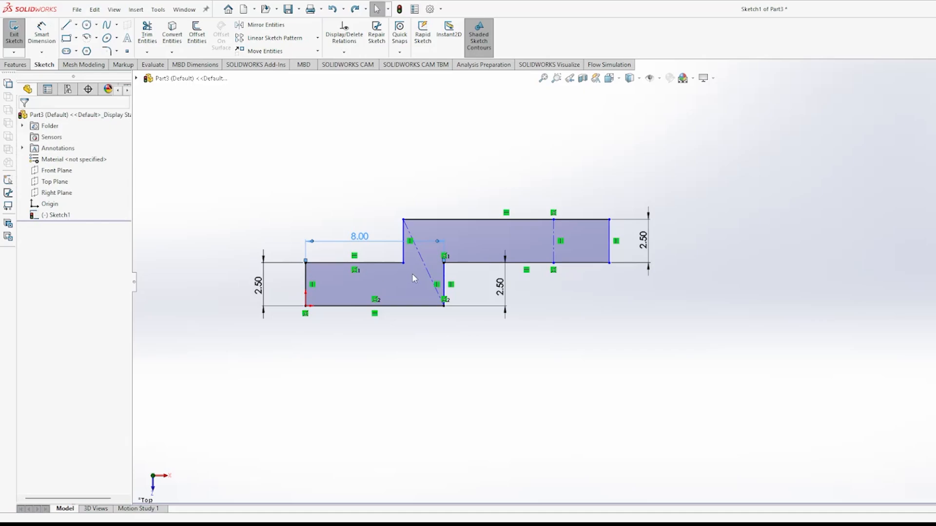
Step: Stretch the profile by moving its right end edge and both vertical step edges further to the right
drag(609, 240, 741, 240)
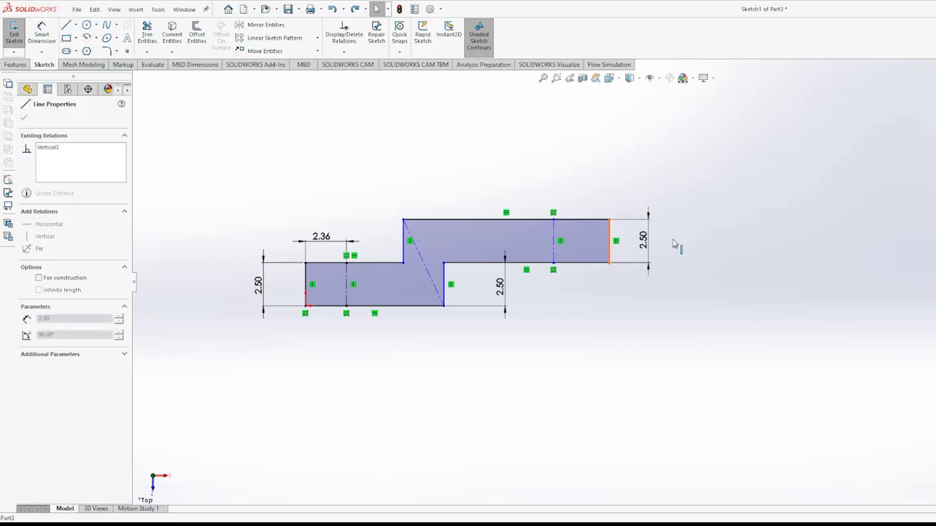
drag(445, 282, 522, 283)
drag(403, 245, 488, 246)
click(741, 242)
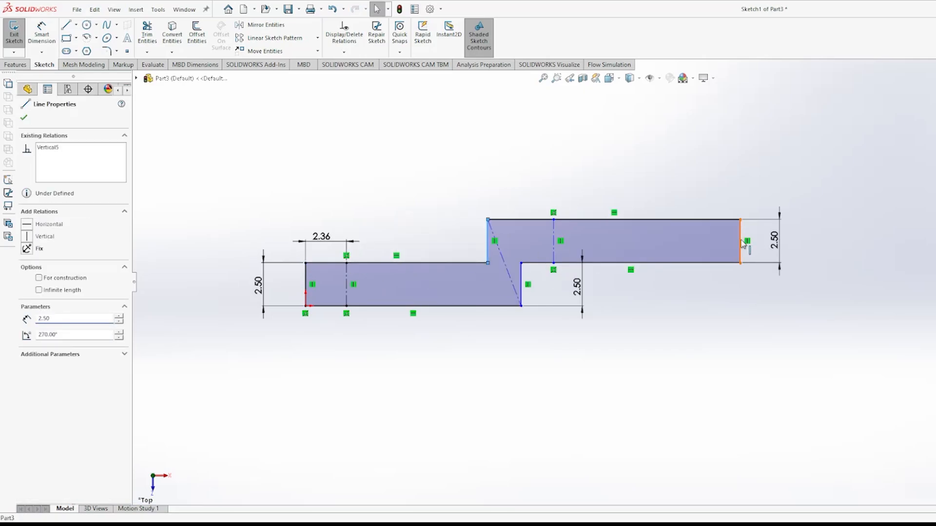
click(521, 281)
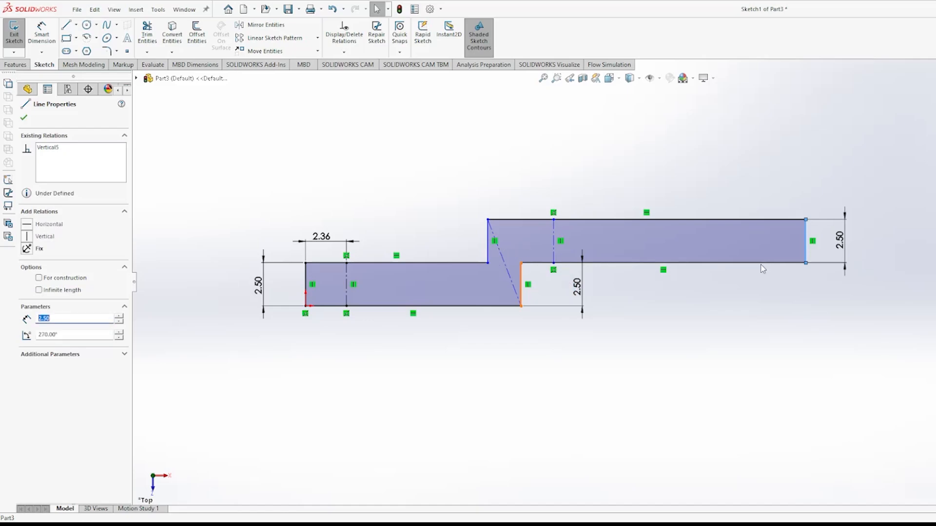
Step: Set the distance from the profile's left end to the first vertical centerline to 8 mm
click(41, 34)
click(249, 304)
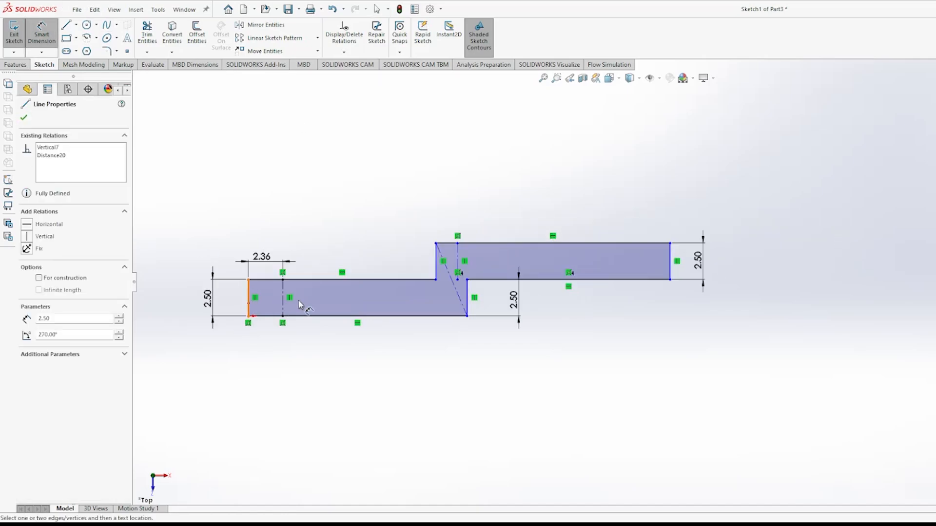
click(286, 303)
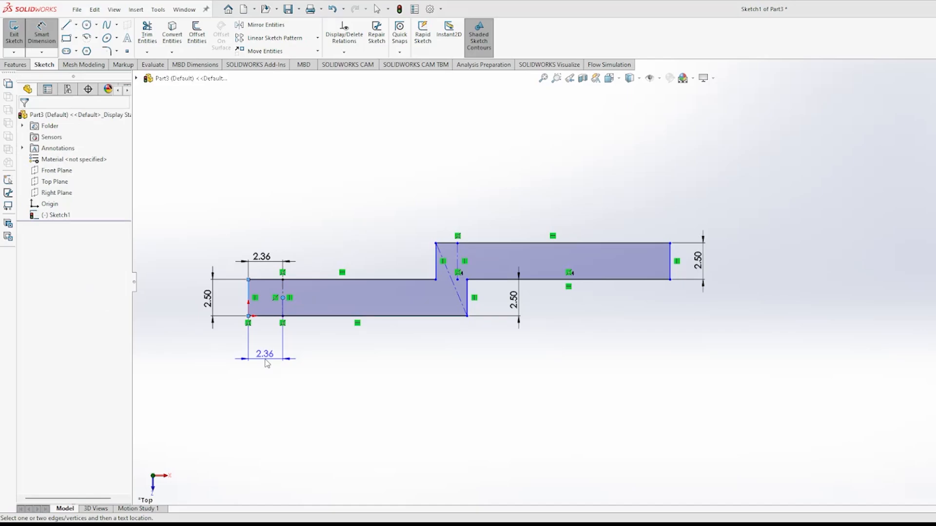
click(261, 255)
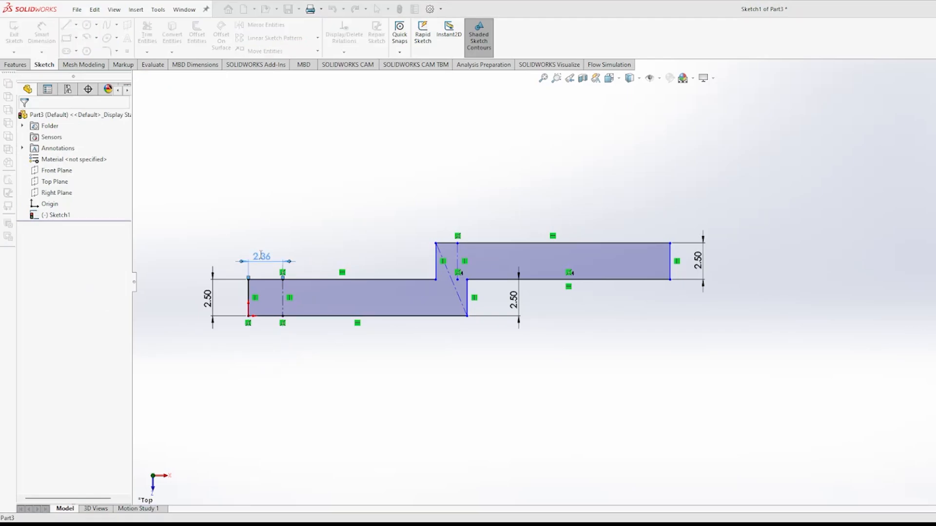
text(8)
key(Return)
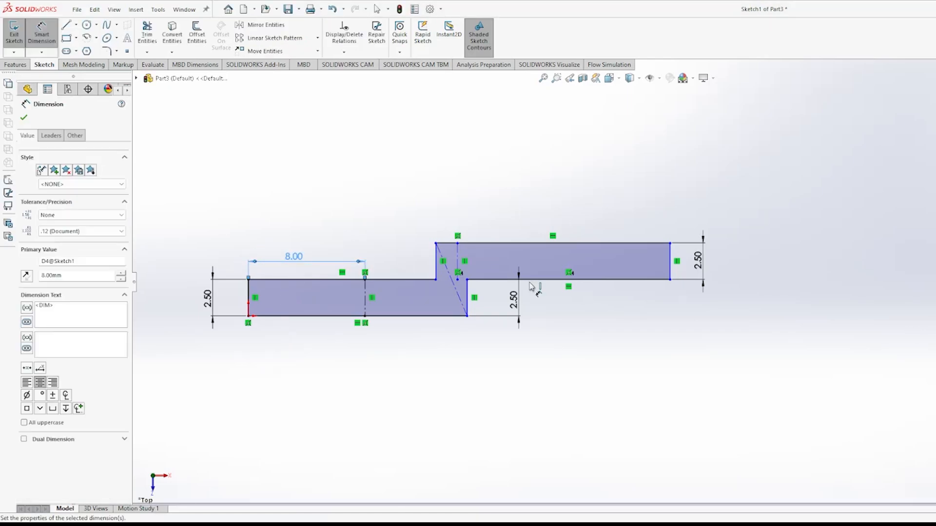
Step: Dimension the distance from the upper section's vertical centerline to the profile's right end as 8 mm
click(459, 258)
click(672, 261)
click(573, 204)
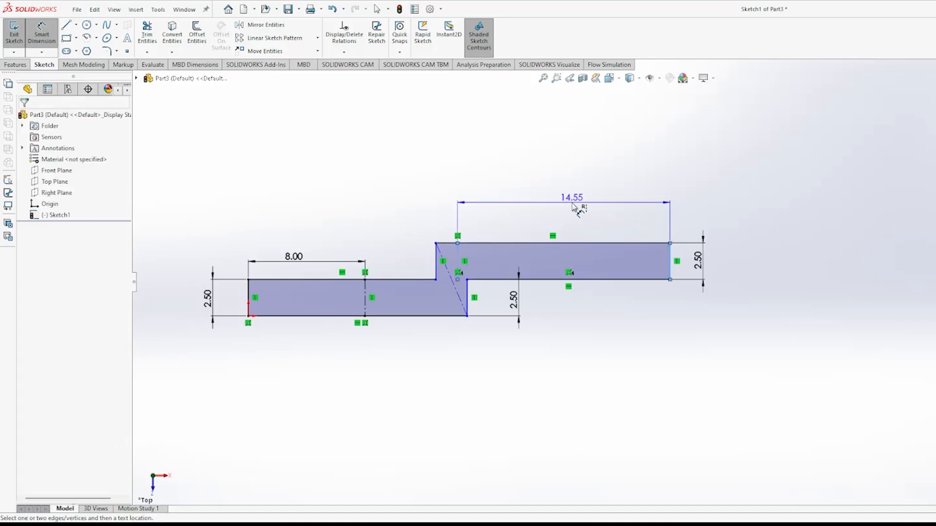
text(8.00mm)
key(Return)
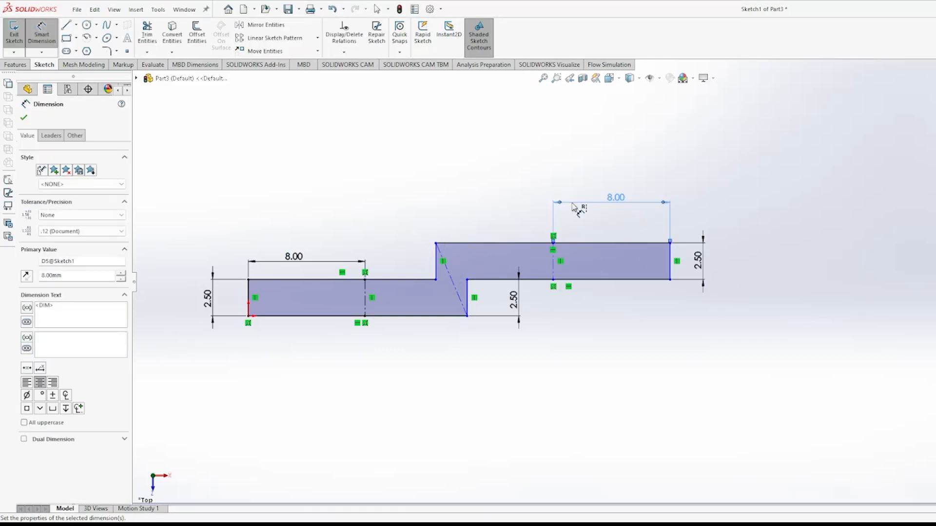
Step: Dimension the horizontal distance from the lower section's vertical centerline to the diagonal centerline's midpoint as 22.5 mm
click(365, 305)
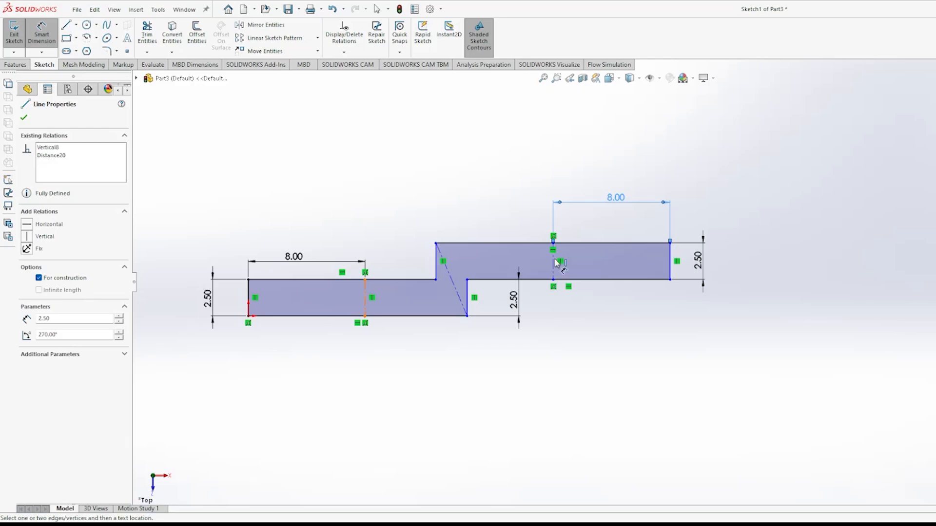
click(557, 264)
click(464, 390)
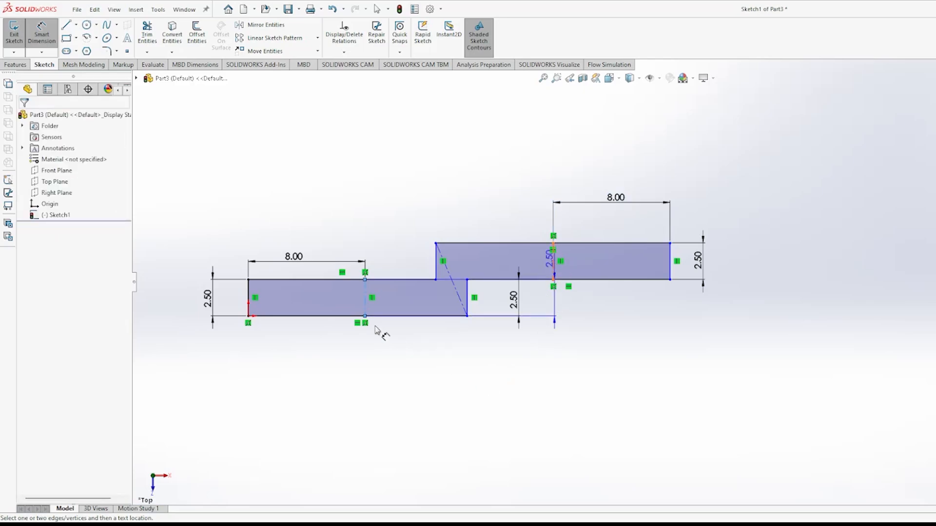
click(456, 290)
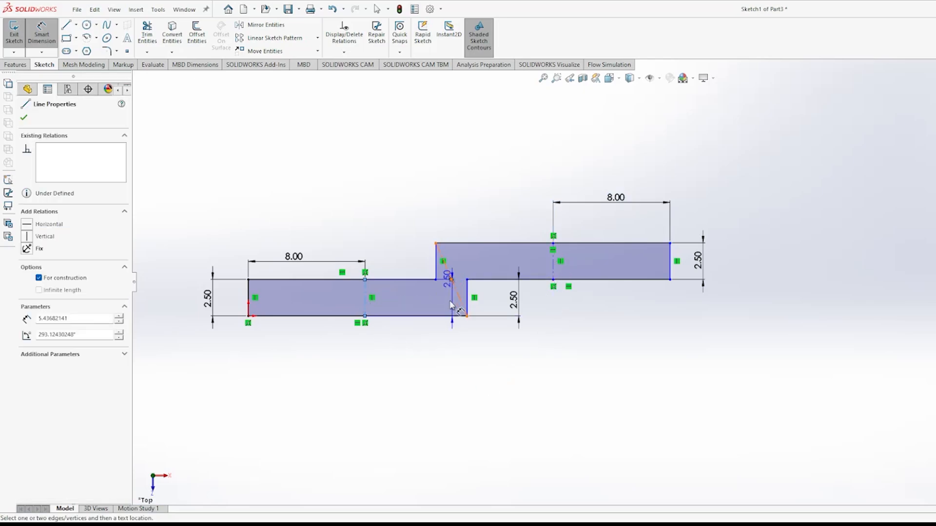
click(410, 371)
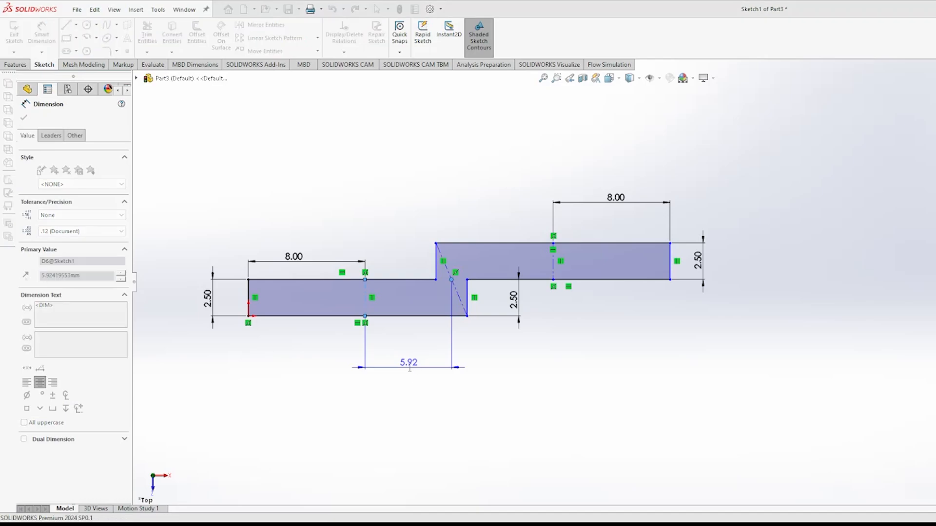
text(22.5)
key(Return)
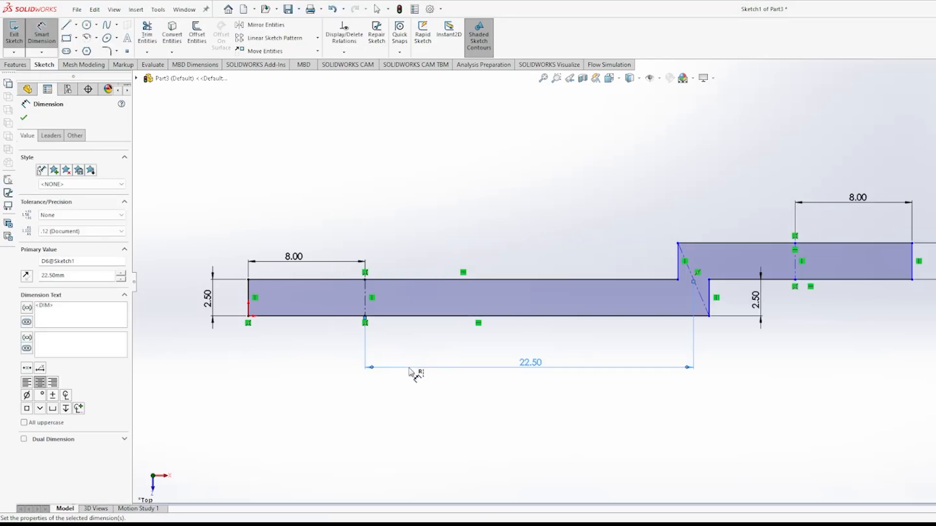
Step: Dimension the horizontal distance between the lower and upper sections' vertical centerlines as 45 mm
click(365, 301)
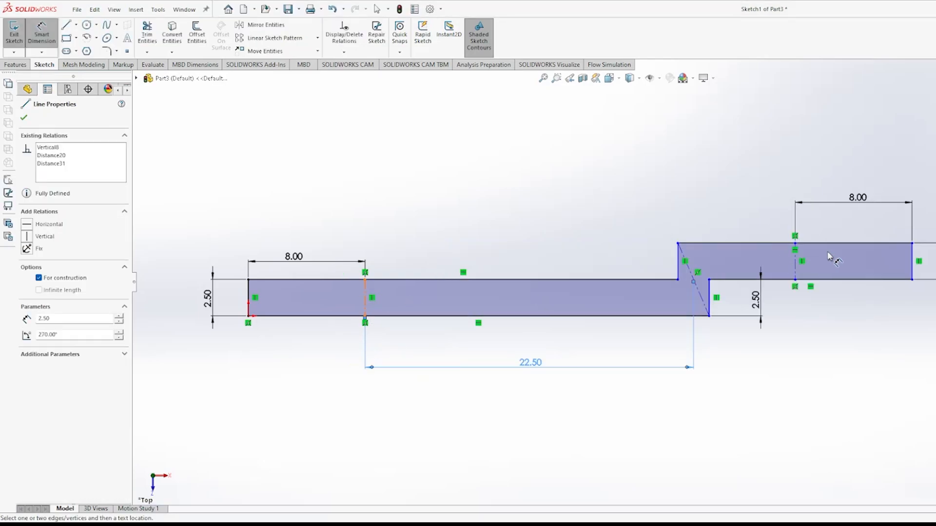
click(585, 407)
text(45)
key(Return)
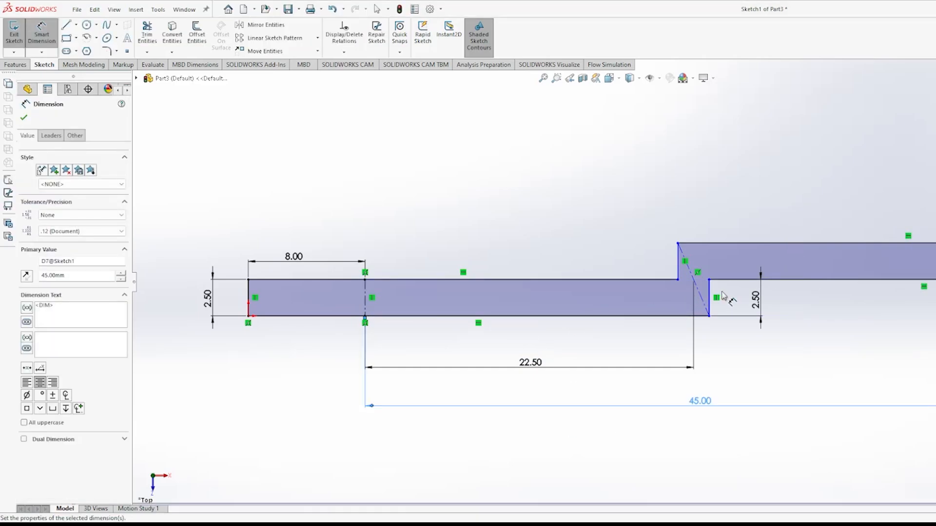
Step: Dimension the horizontal distance between the two vertical step edges as 2.5 mm
click(545, 251)
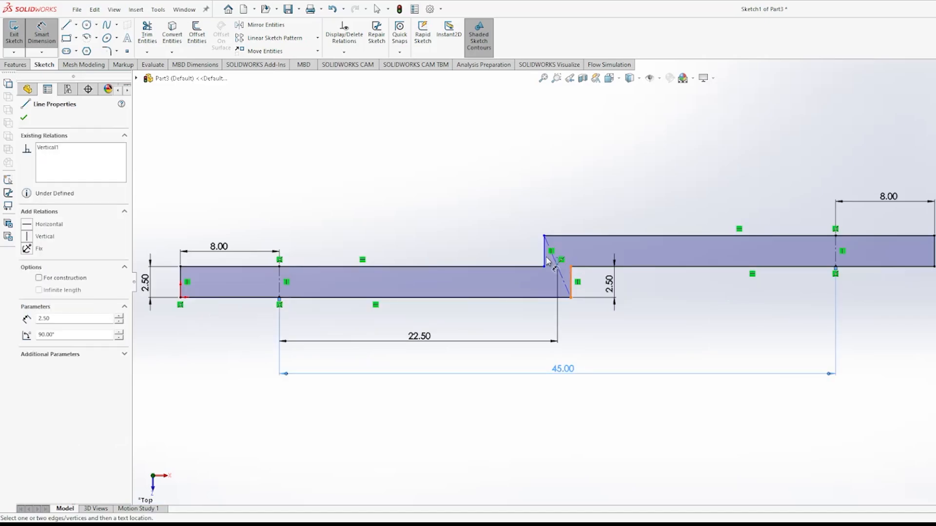
click(560, 197)
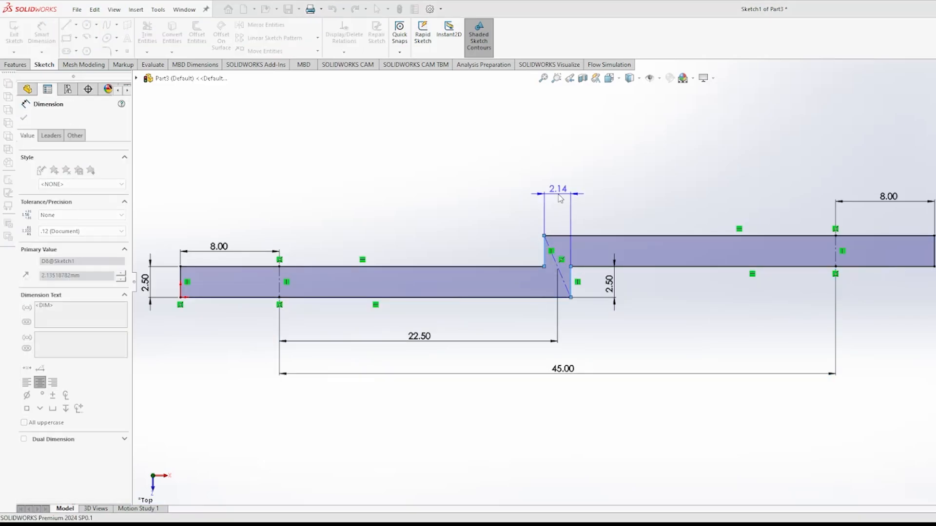
text(2.5)
key(Return)
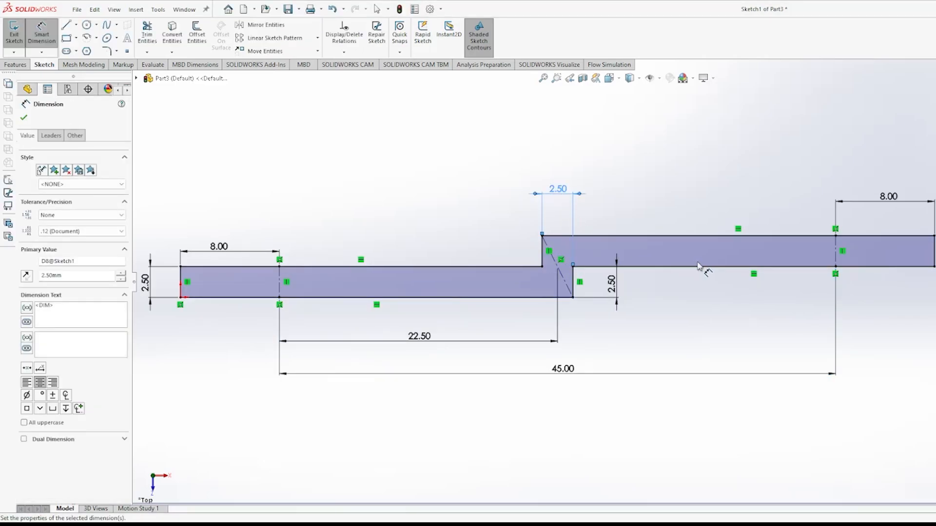
click(23, 118)
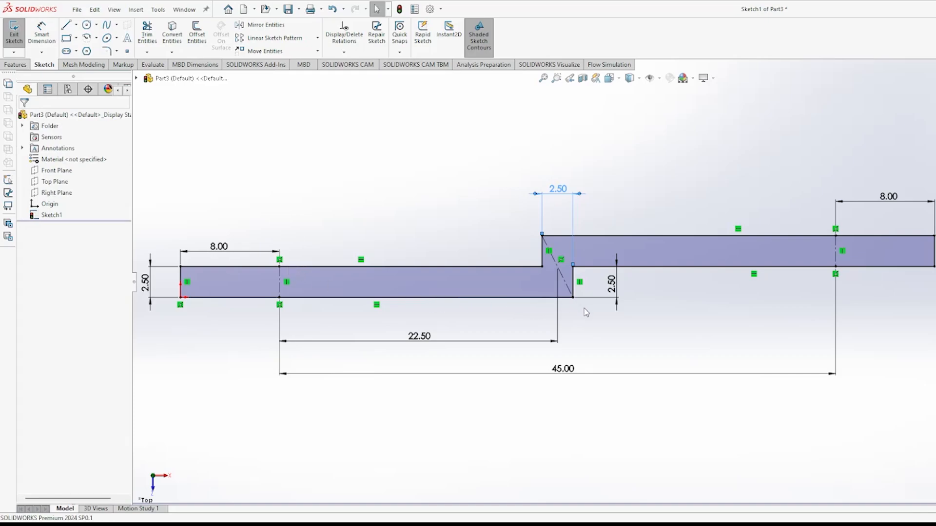
Step: Reposition the 8 mm dimensions above both ends of the profile for a tidier layout
key(f)
click(338, 252)
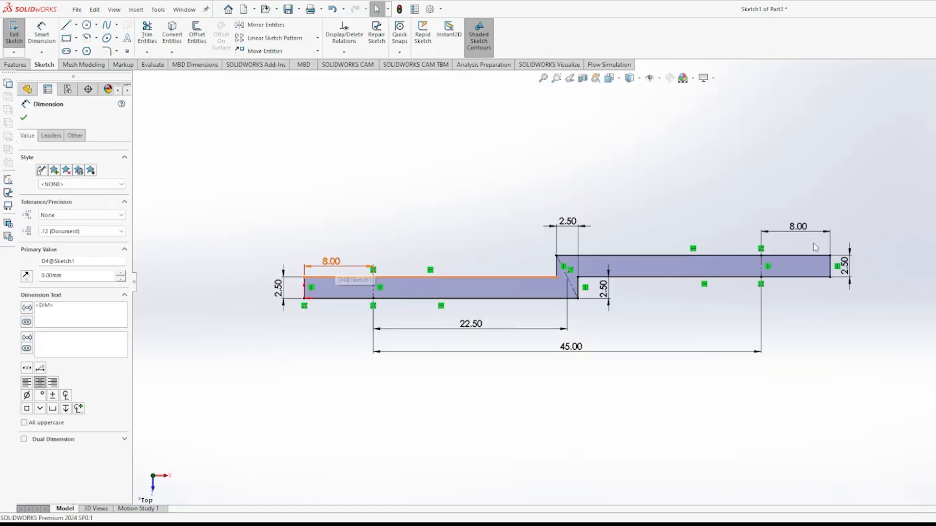
click(804, 228)
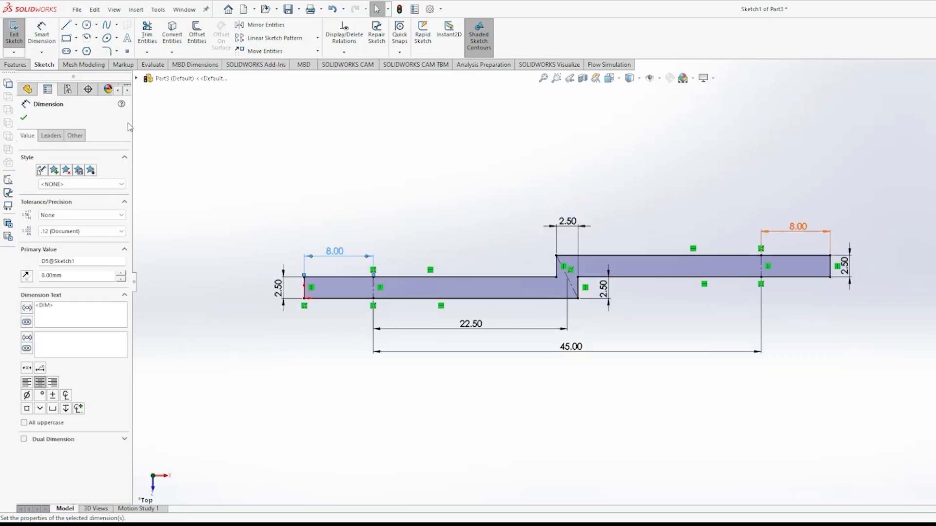
click(24, 118)
Step: Exit the profile sketch and extrude it 16 mm as a blind boss
click(14, 32)
click(18, 32)
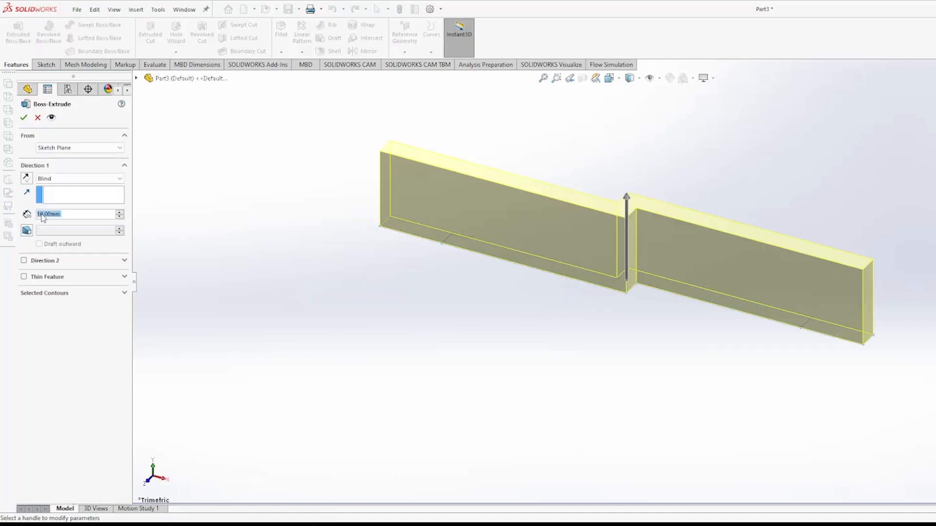
click(75, 214)
key(Return)
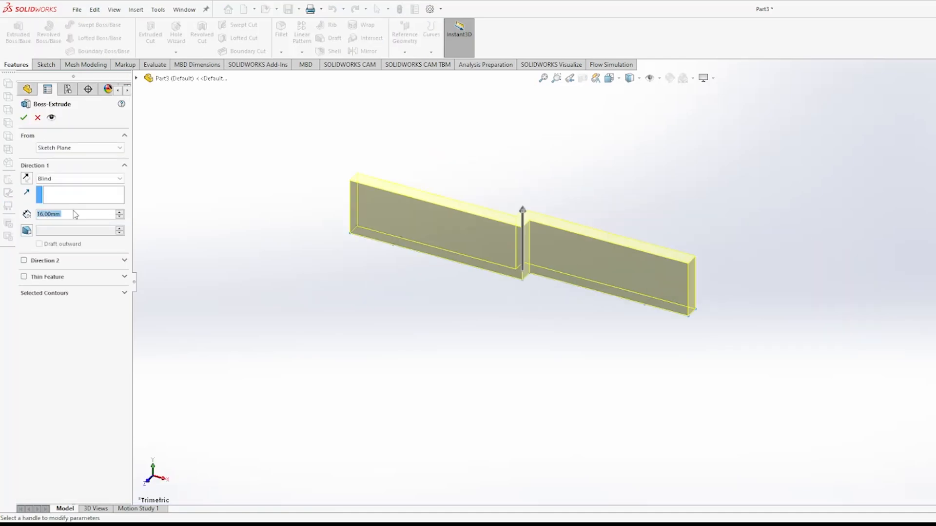
click(23, 118)
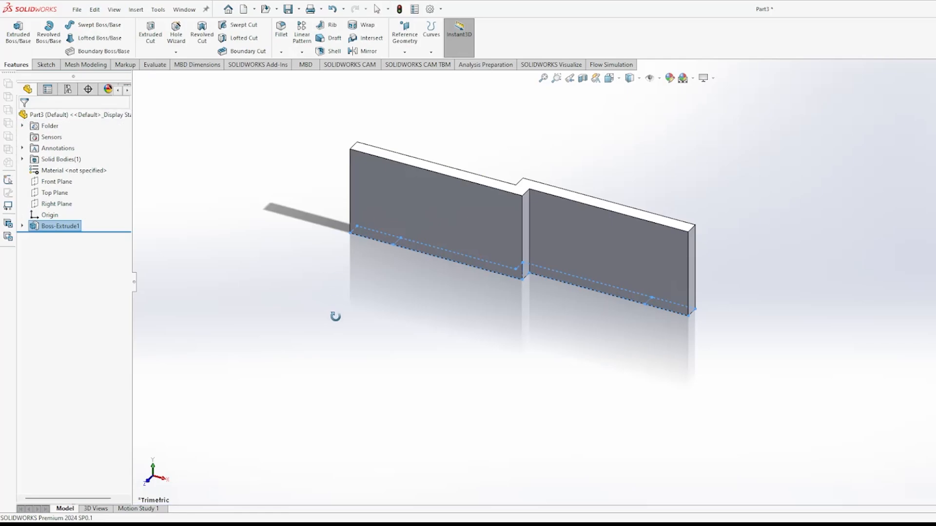
Step: On the left section's front face, sketch an 8 mm diameter circle near the left end and a 6 mm circle near the right end
middle_drag(402, 215, 484, 170)
right_click(484, 170)
click(456, 135)
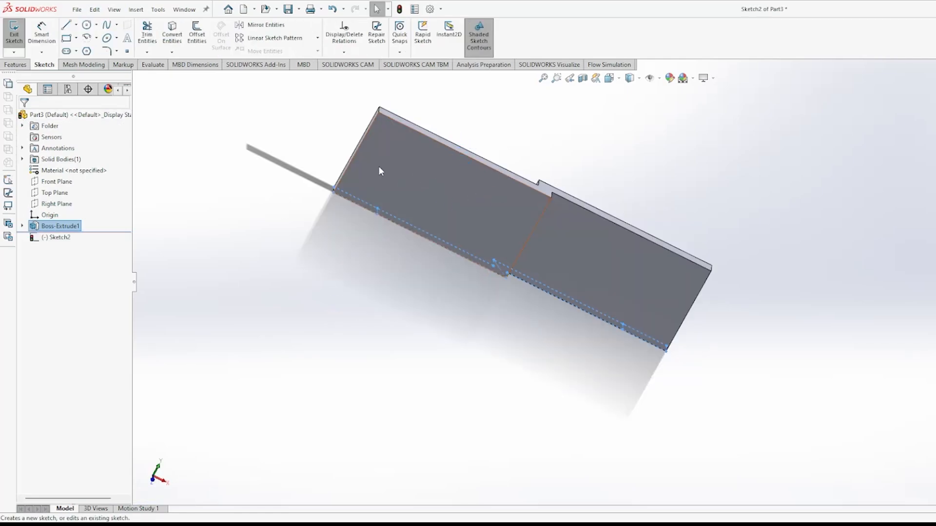
click(87, 24)
key(ctrl+8)
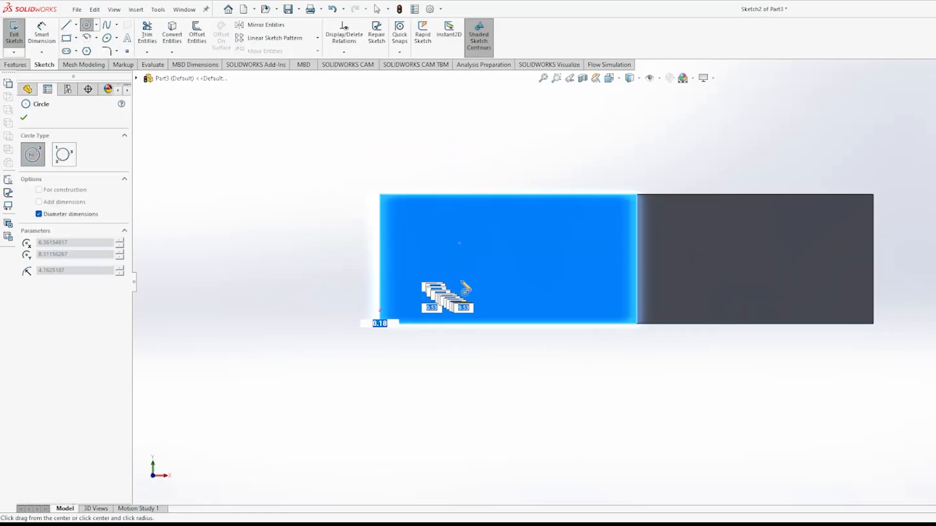
text(8)
key(Return)
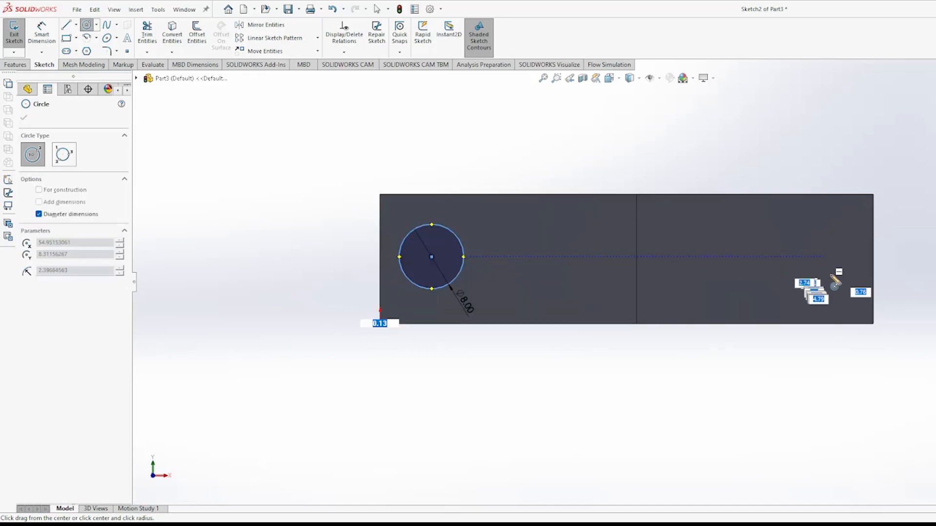
text(6)
key(Return)
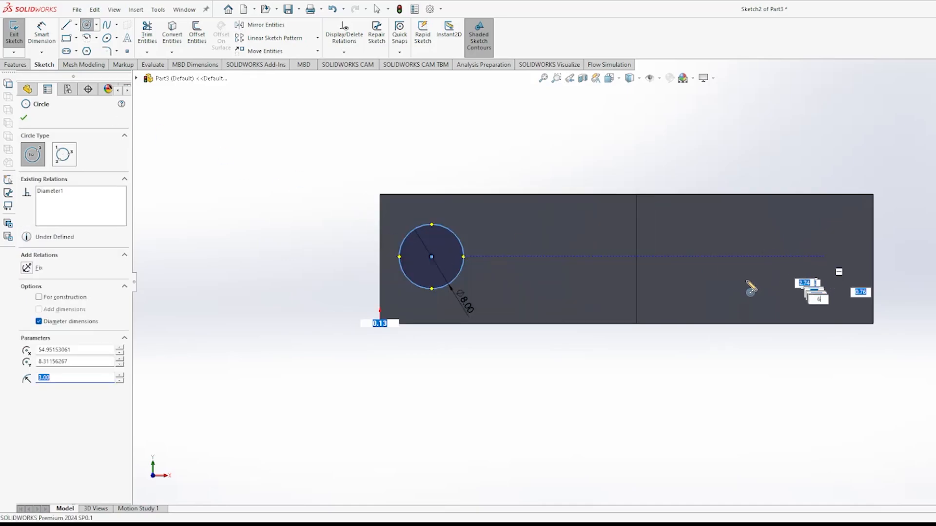
Step: Position the 8 mm circle's centre 8 mm from the part's left edge and 8 mm from its top edge
click(42, 35)
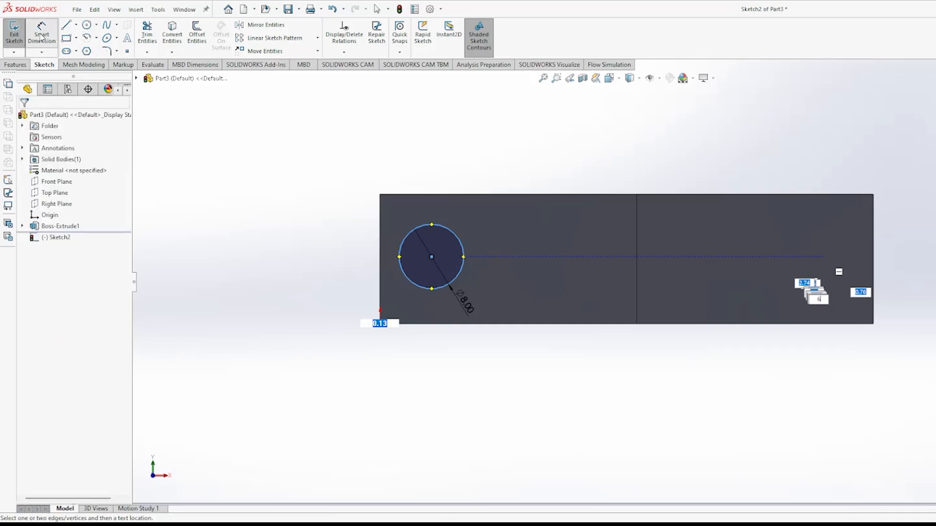
click(292, 275)
click(246, 291)
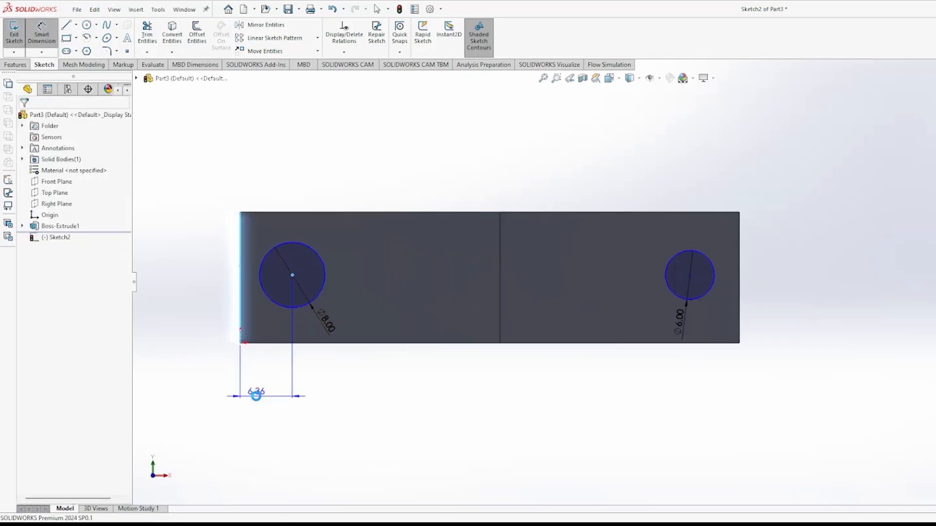
click(257, 399)
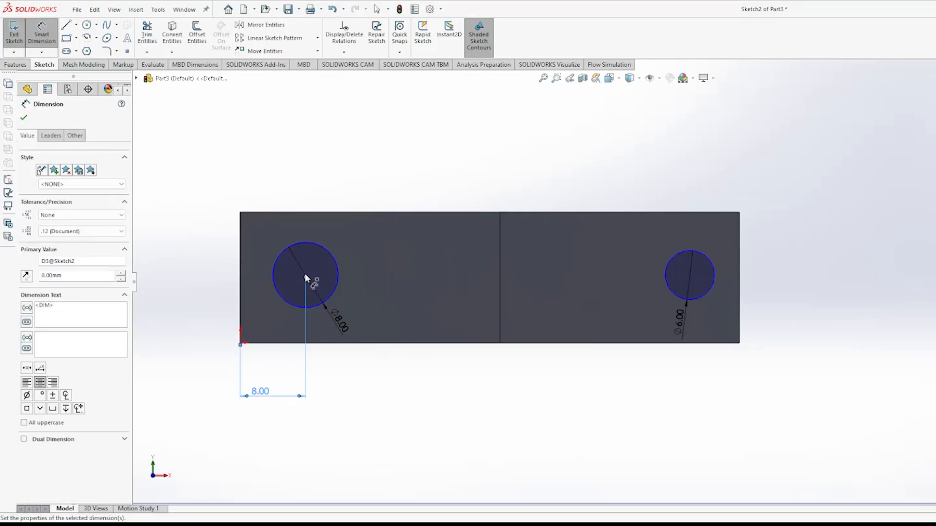
click(306, 277)
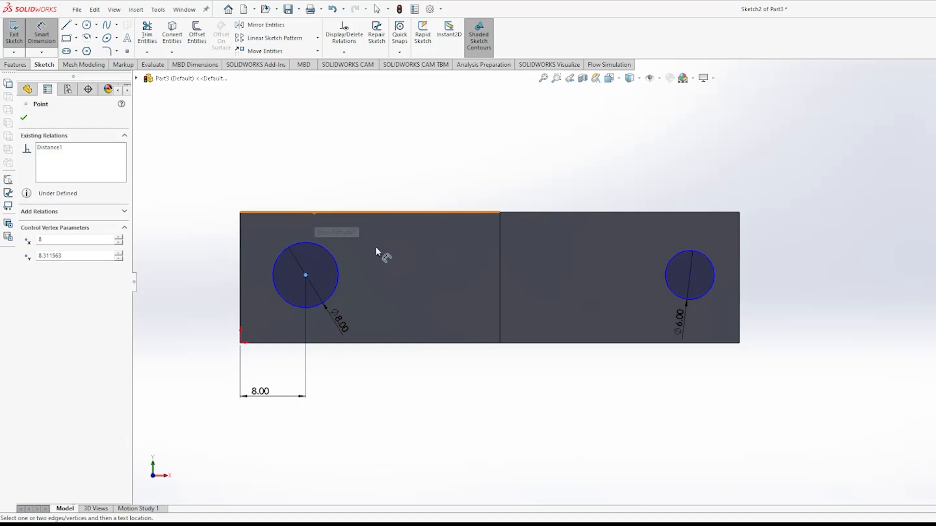
click(315, 213)
click(376, 248)
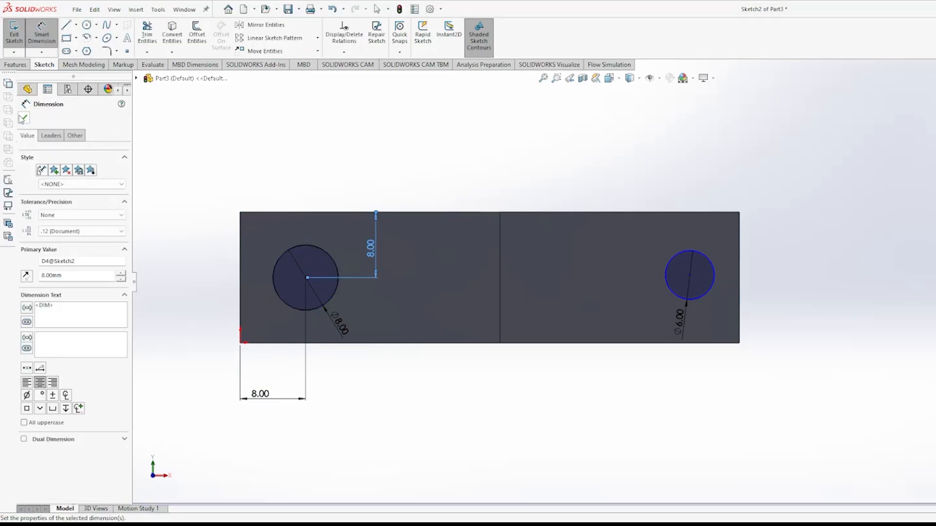
click(23, 118)
Step: Align the centres of the two circles with a Horizontal relation
click(689, 276)
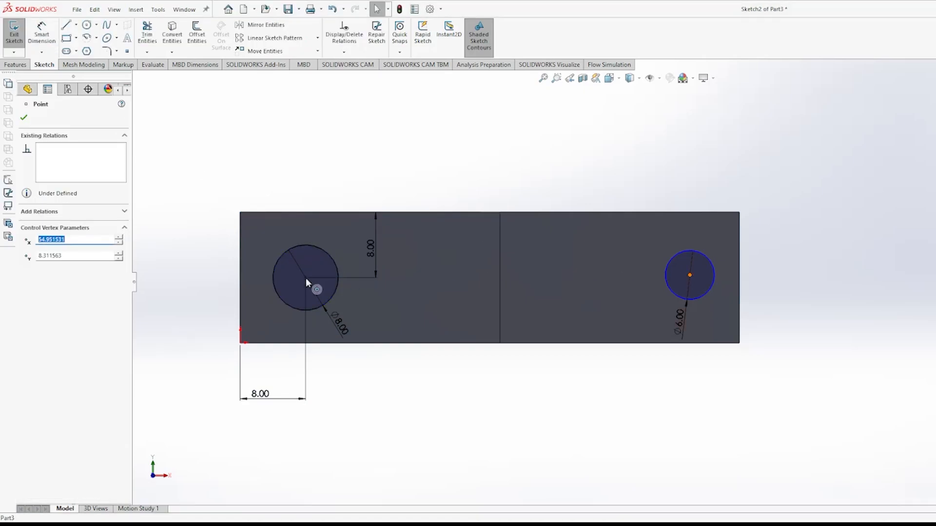
ctrl+click(305, 278)
click(27, 281)
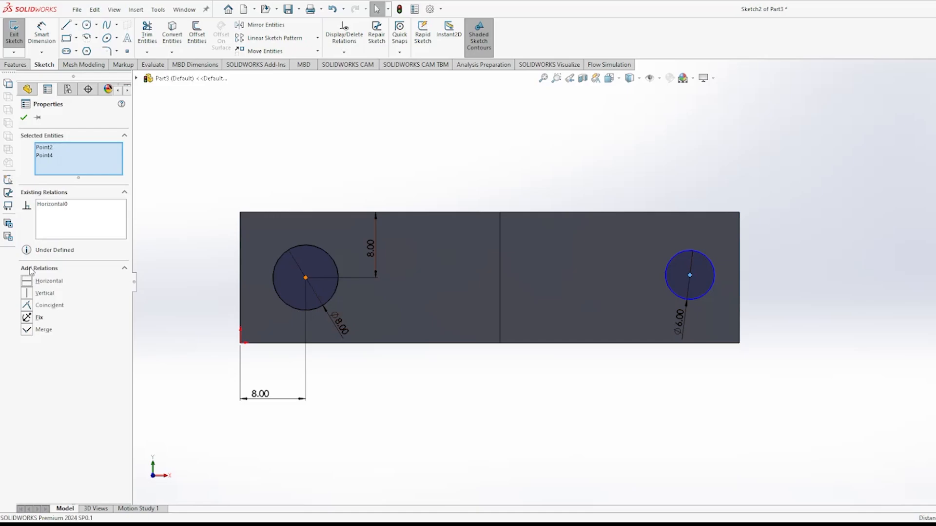
click(25, 121)
Step: Dimension the distance from the 6 mm circle's centre to the part's right edge as 8 mm
click(41, 35)
click(690, 277)
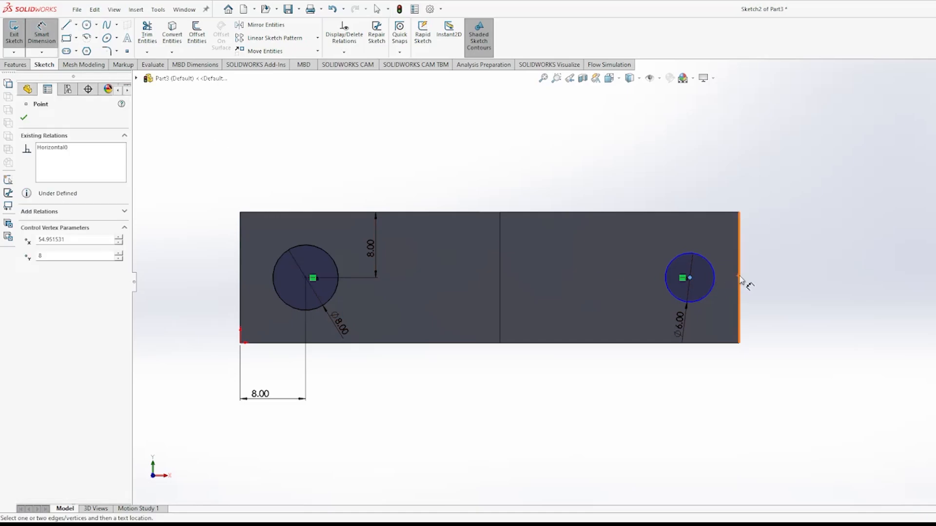
click(740, 281)
click(707, 177)
key(Return)
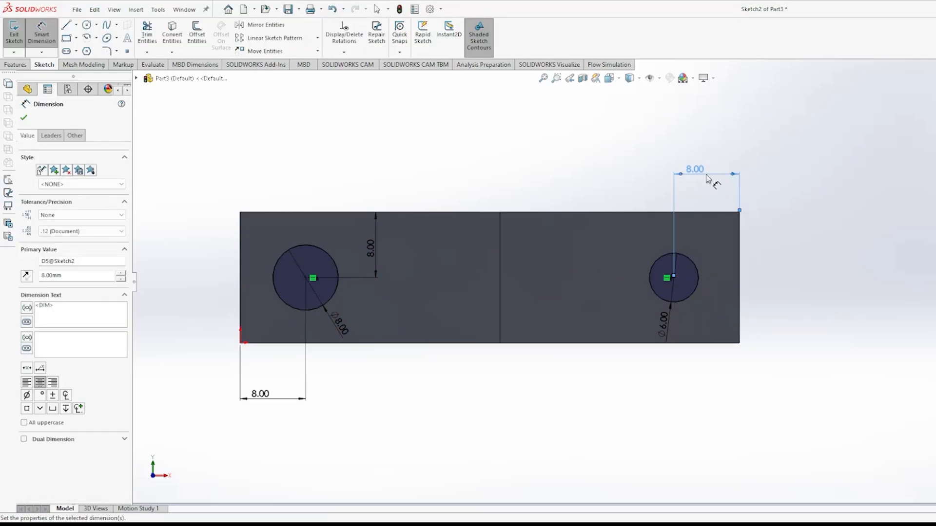
click(24, 118)
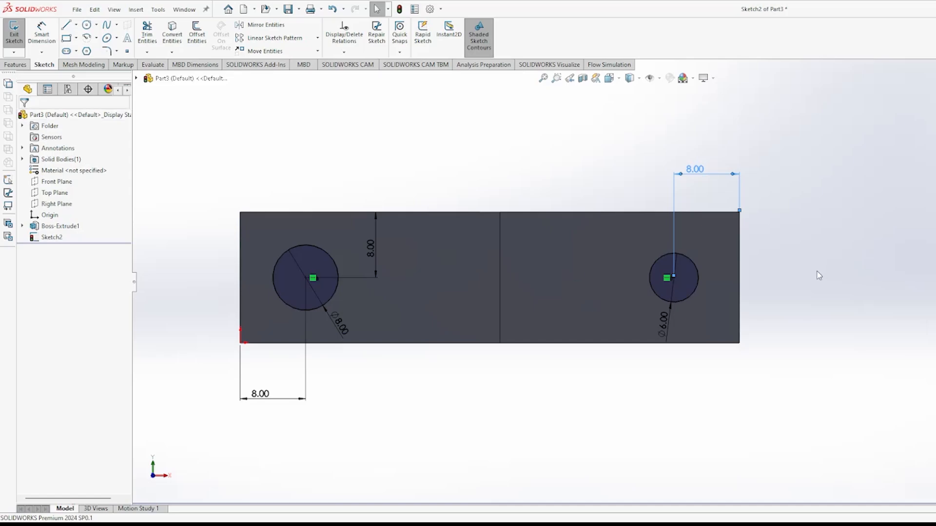
click(786, 277)
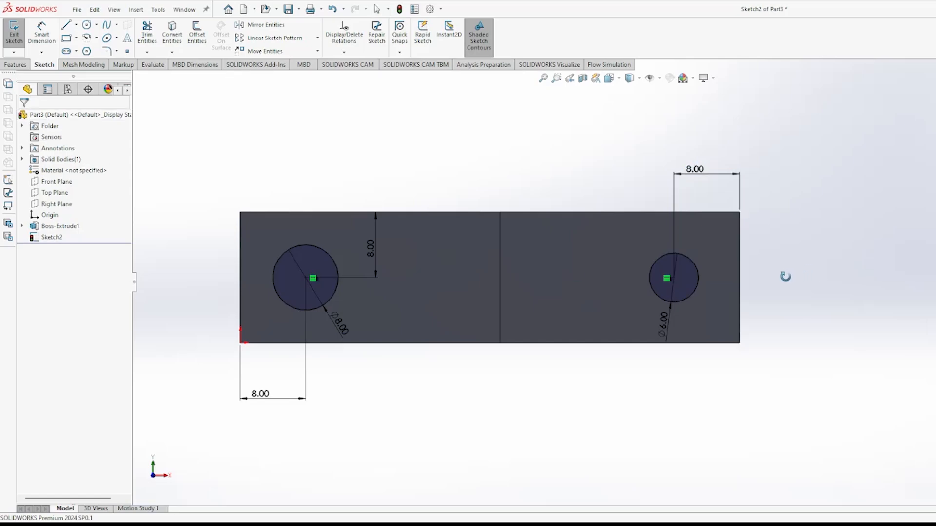
Step: Exit the sketch and cut-extrude both circles through the part with a 16 mm blind depth
click(14, 35)
click(151, 36)
key(Return)
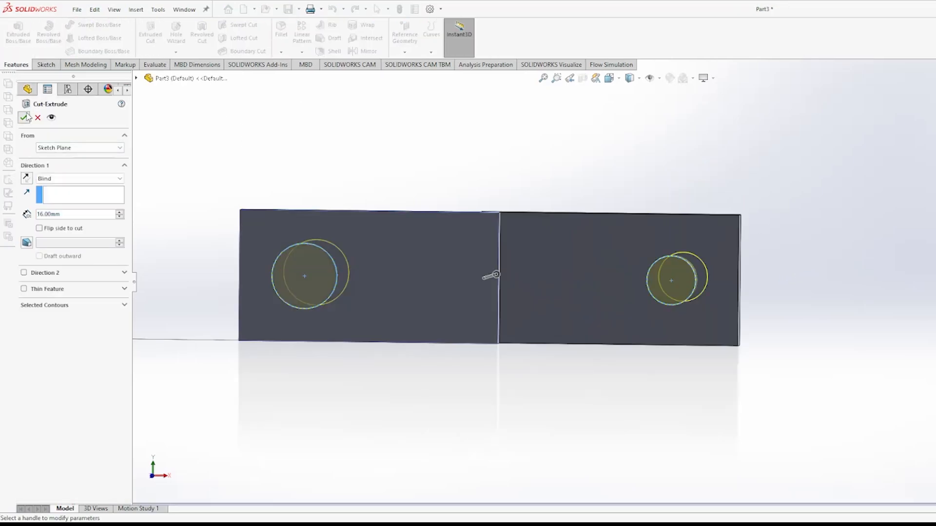
Step: Fillet the two outer convex edges of the step with a 2.5 mm radius
middle_drag(448, 152, 472, 160)
scroll(626, 275, up, 4)
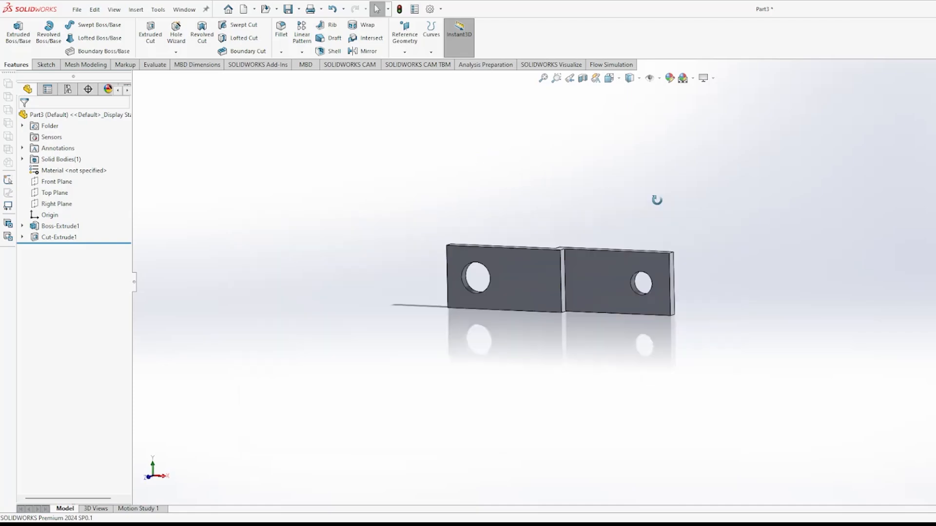
middle_drag(656, 200, 632, 322)
click(283, 43)
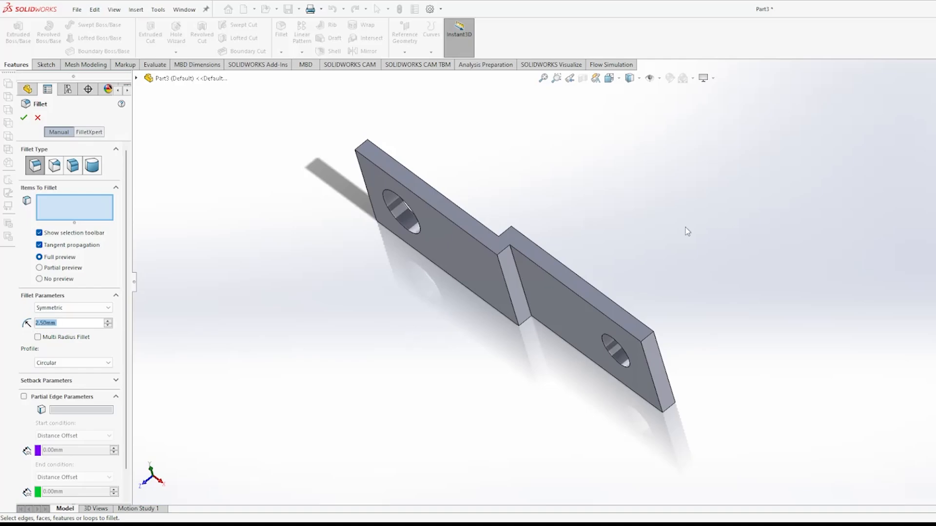
scroll(459, 291, down, 3)
click(460, 292)
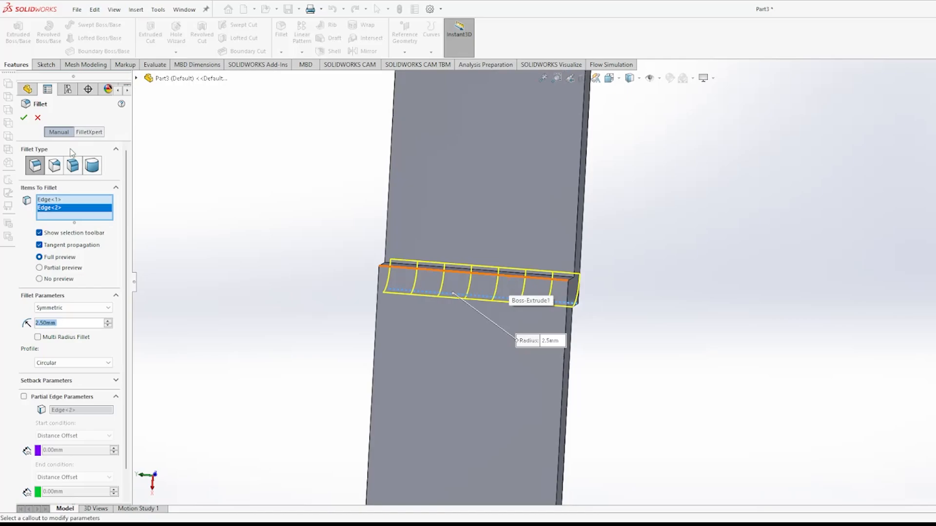
key(Return)
Step: Fillet the two inner concave edges of the step with a 2.5 mm radius
scroll(582, 292, up, 5)
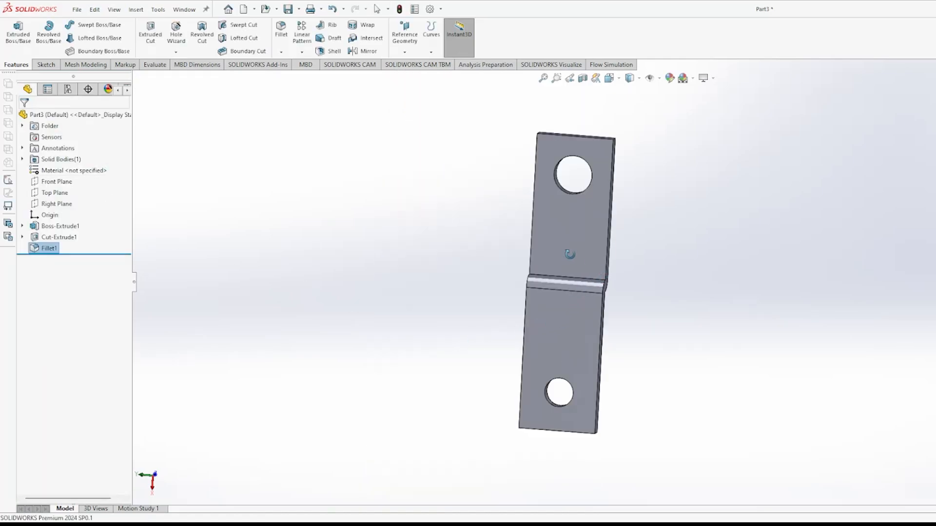
click(282, 29)
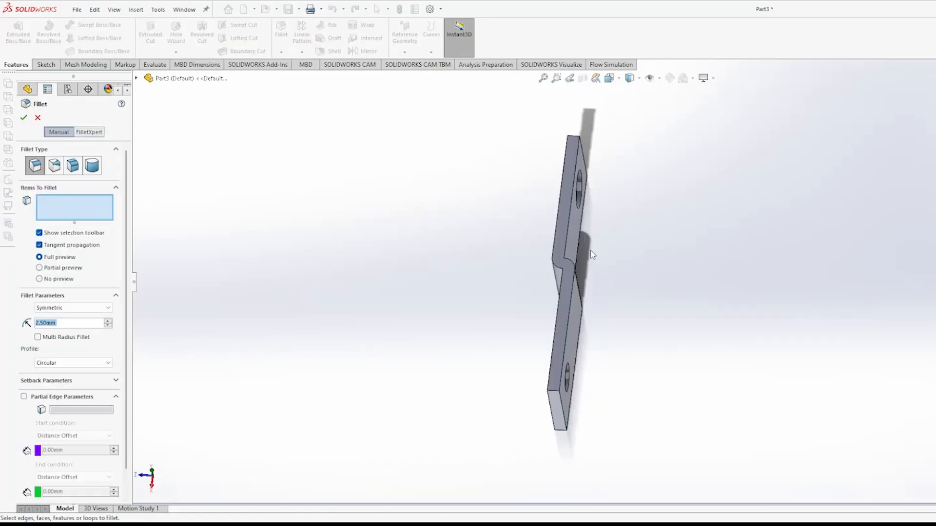
scroll(590, 255, down, 3)
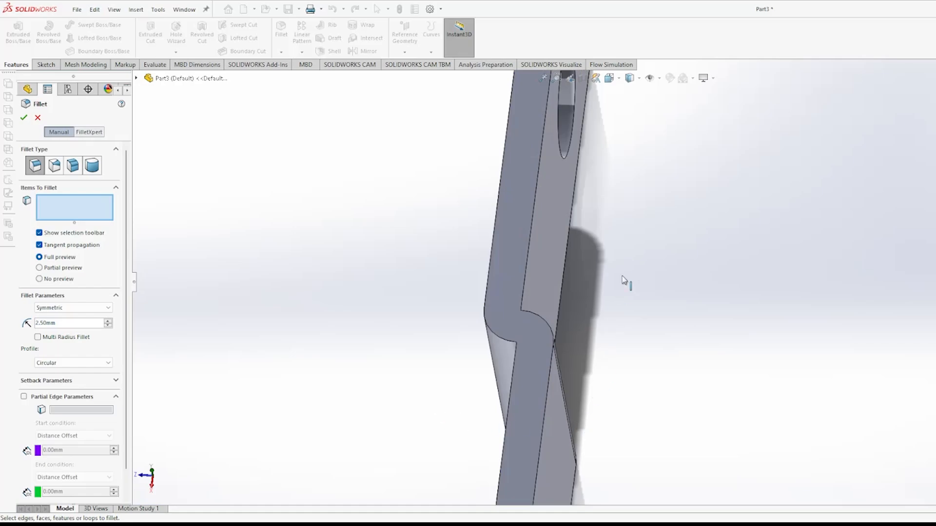
click(481, 315)
middle_drag(481, 316, 451, 320)
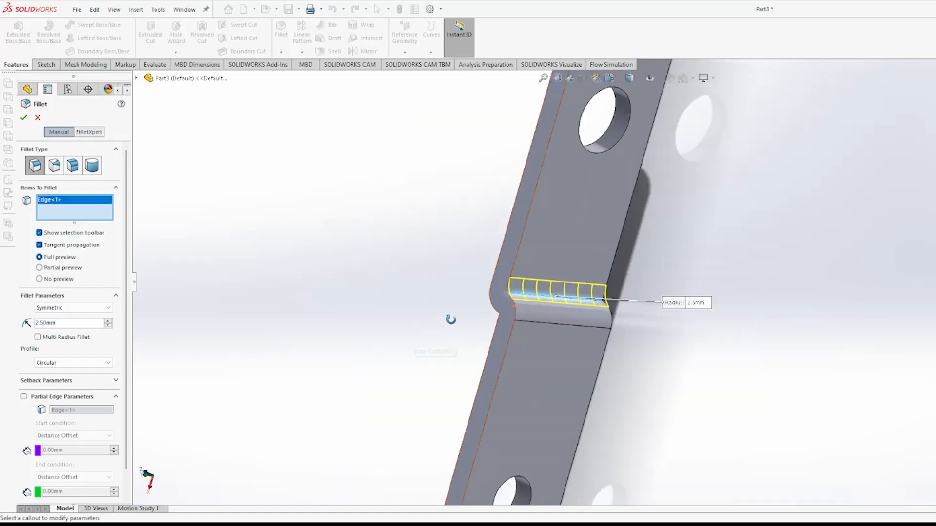
click(493, 324)
scroll(493, 325, down, 5)
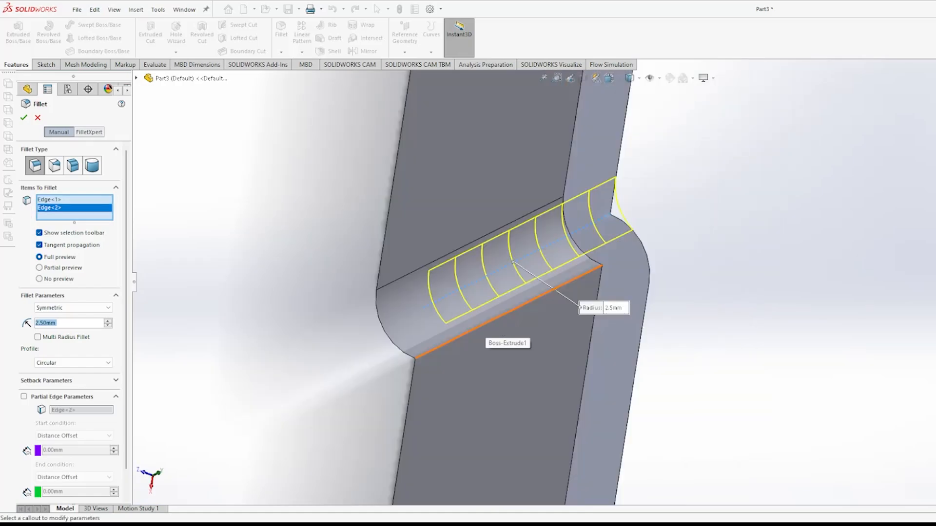
click(24, 117)
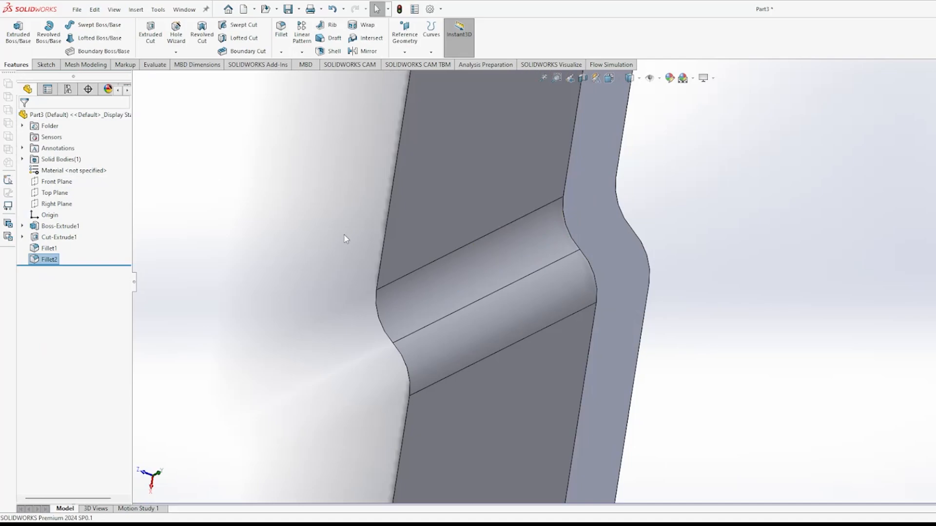
scroll(344, 235, up, 6)
key(Escape)
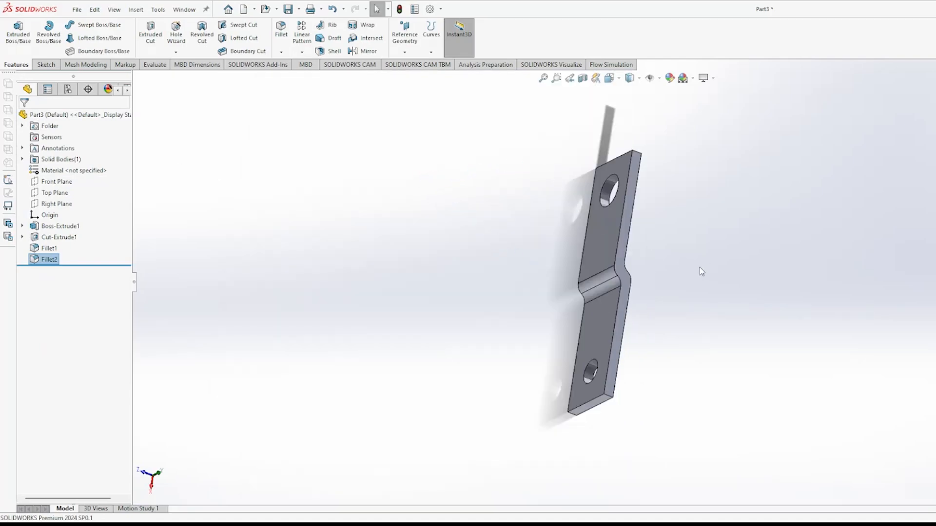
Step: Fillet the four short corner edges at both ends of the plate with an 8 mm radius
middle_drag(528, 327, 562, 253)
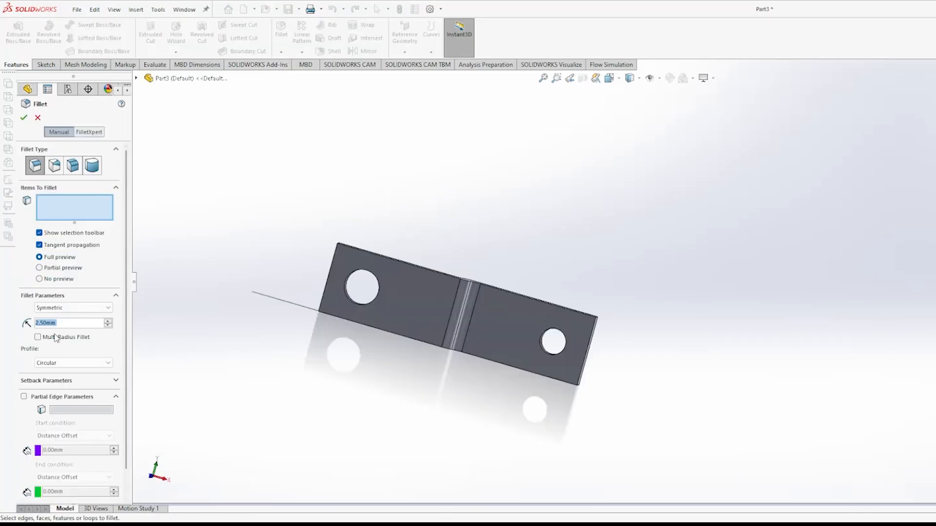
click(47, 322)
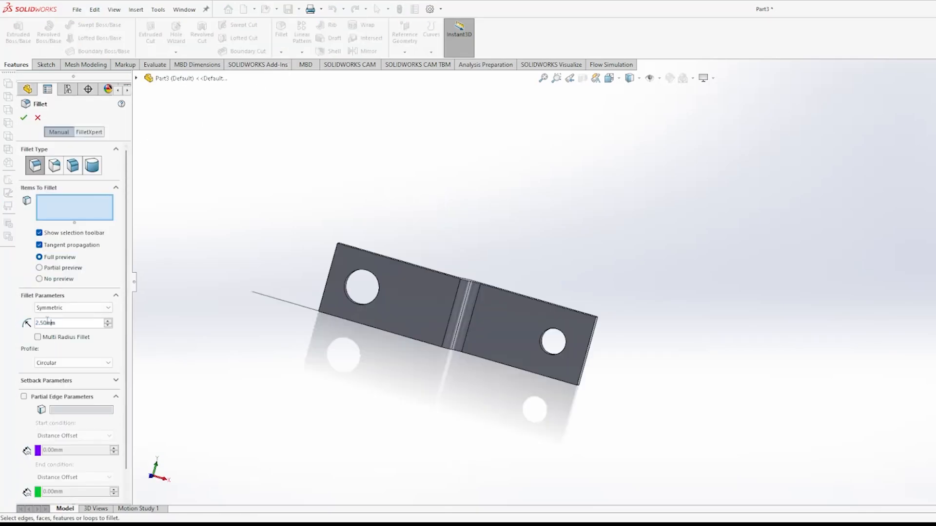
scroll(573, 317, down, 3)
click(570, 320)
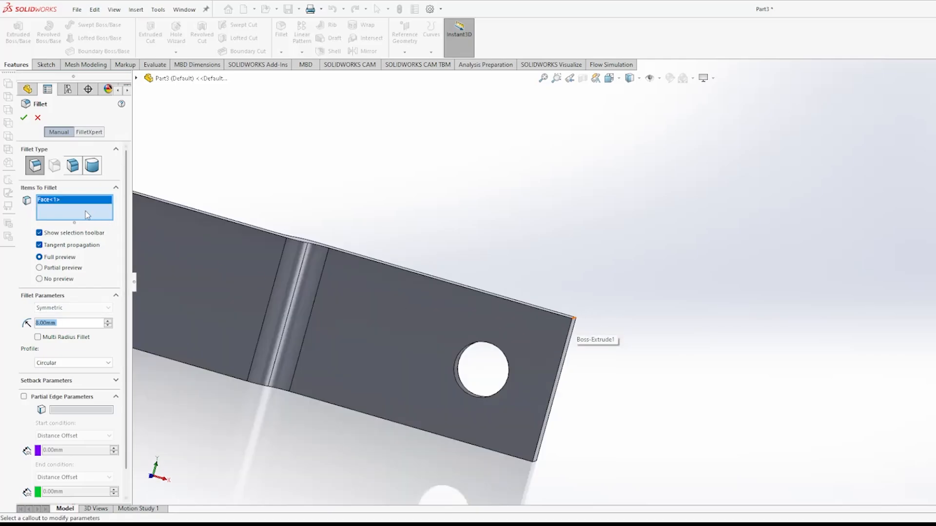
key(Delete)
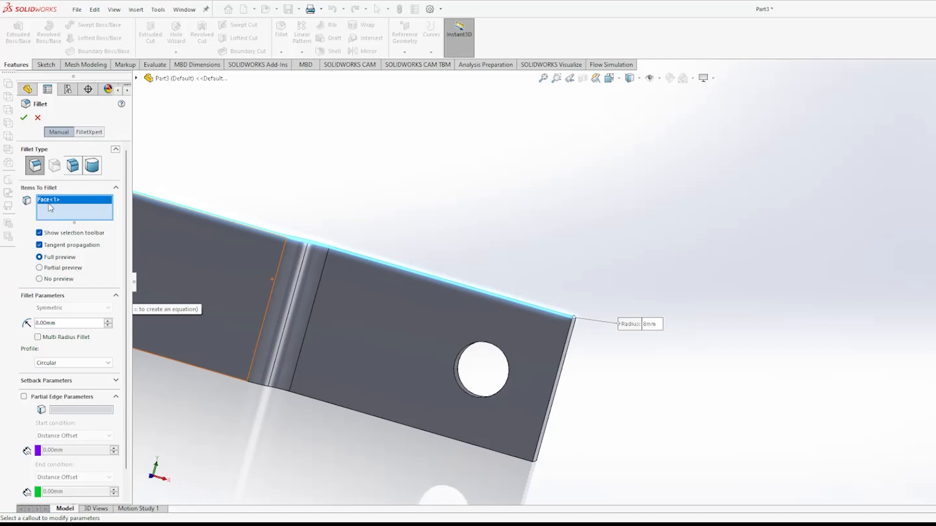
key(Delete)
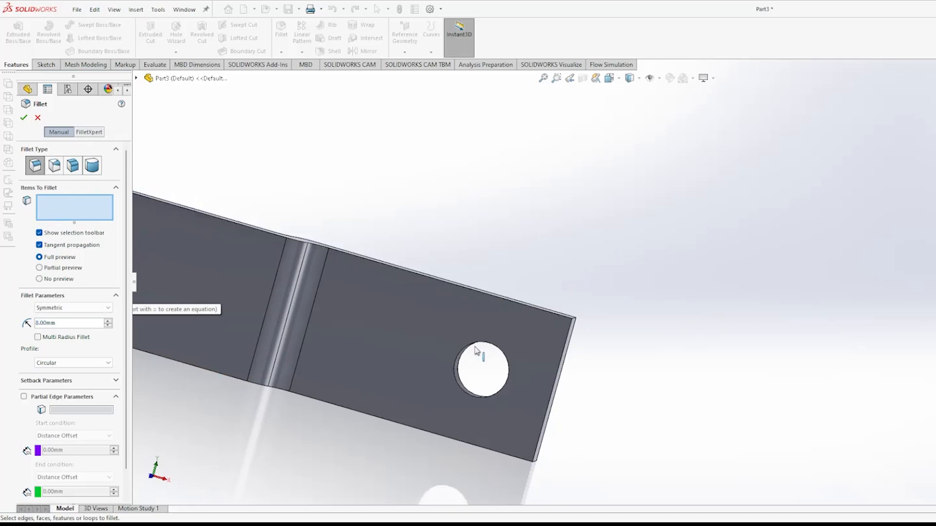
click(477, 348)
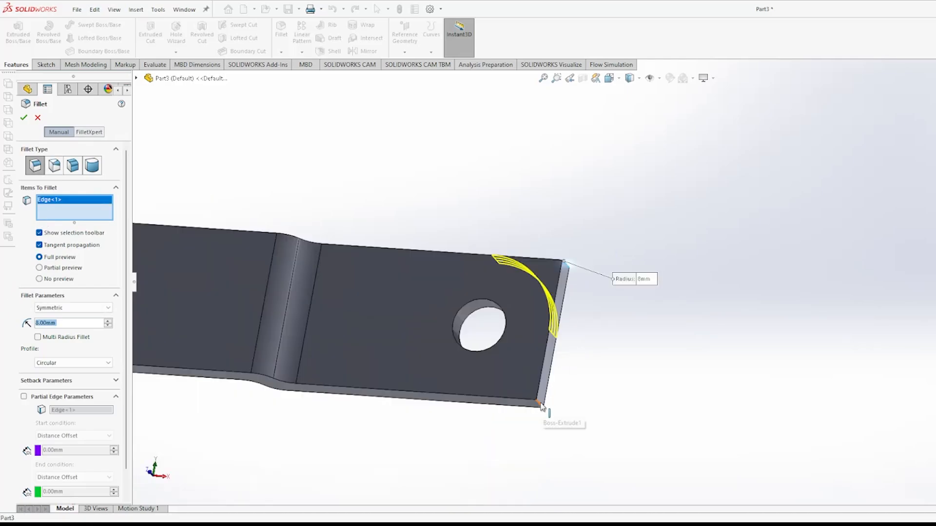
click(548, 412)
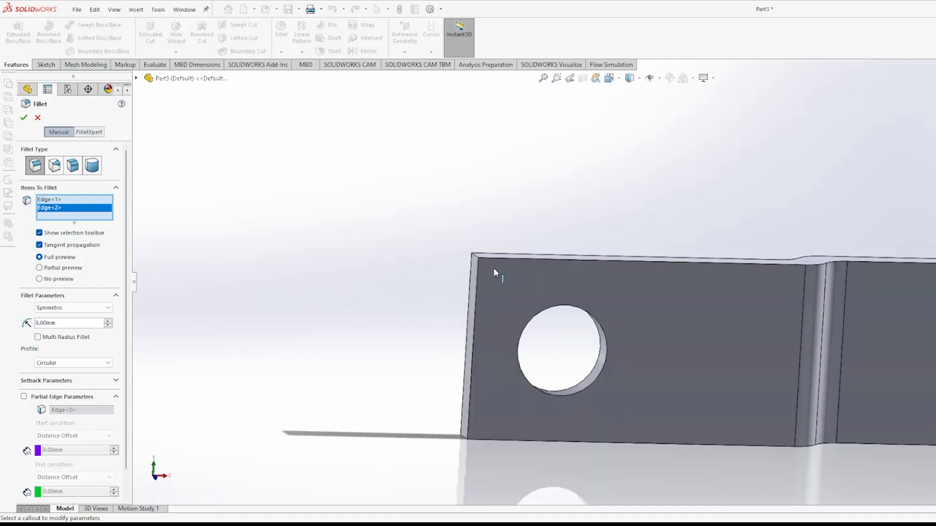
click(493, 268)
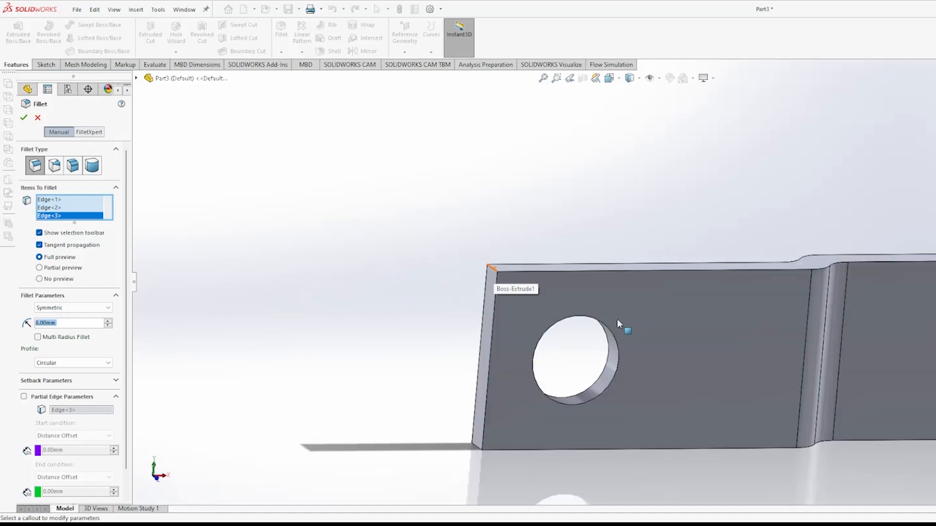
click(439, 388)
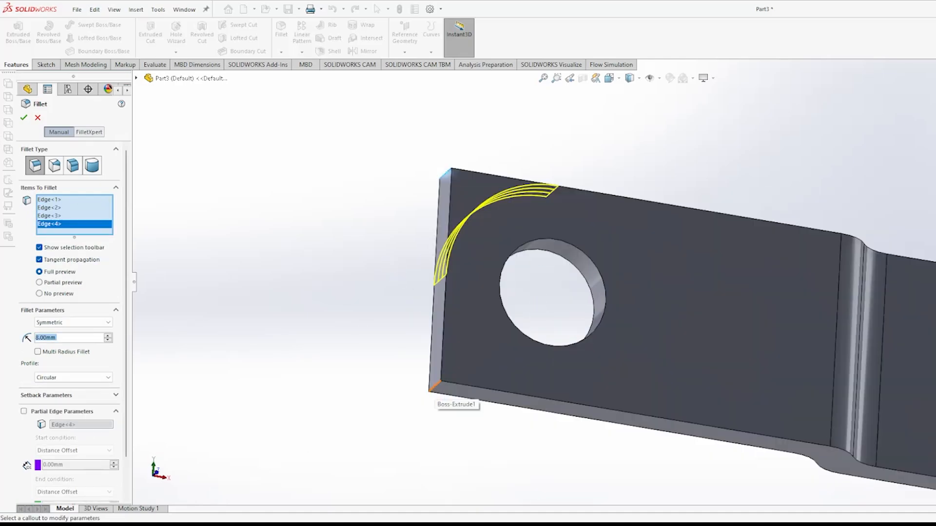
click(23, 118)
key(f)
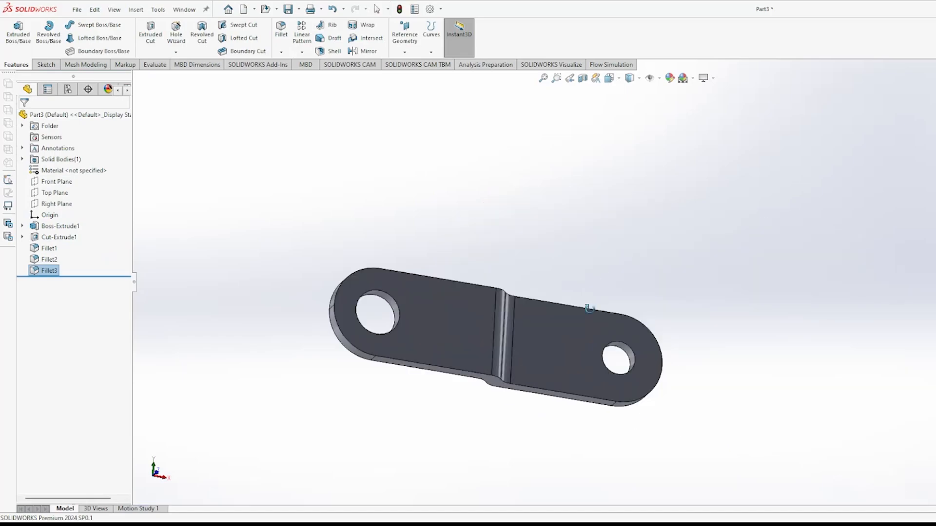